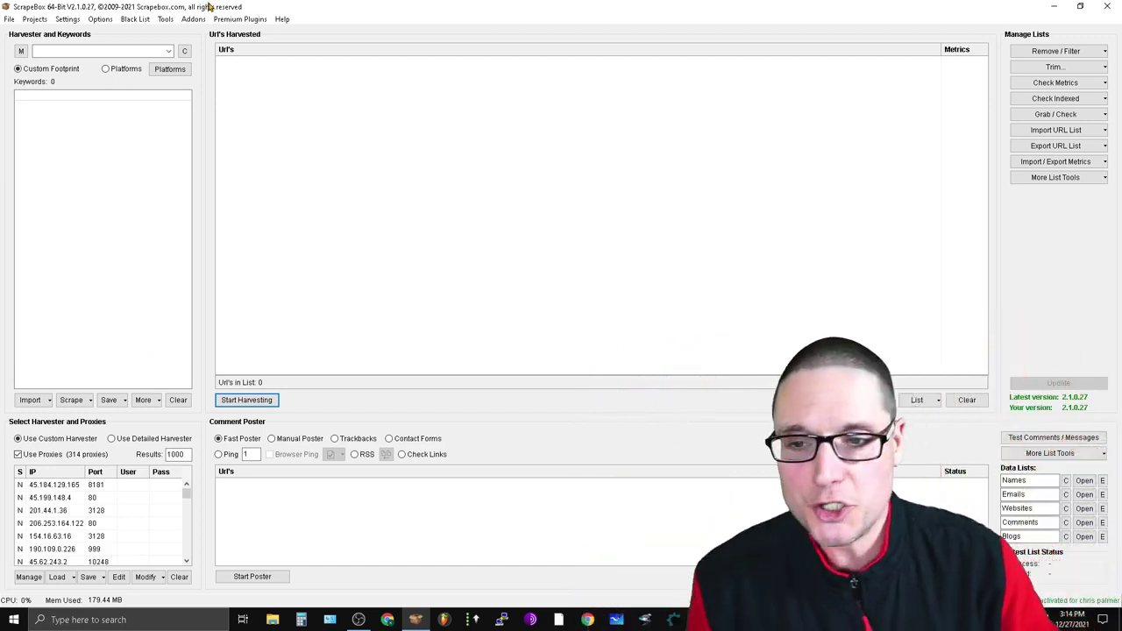
pyautogui.click(194, 21)
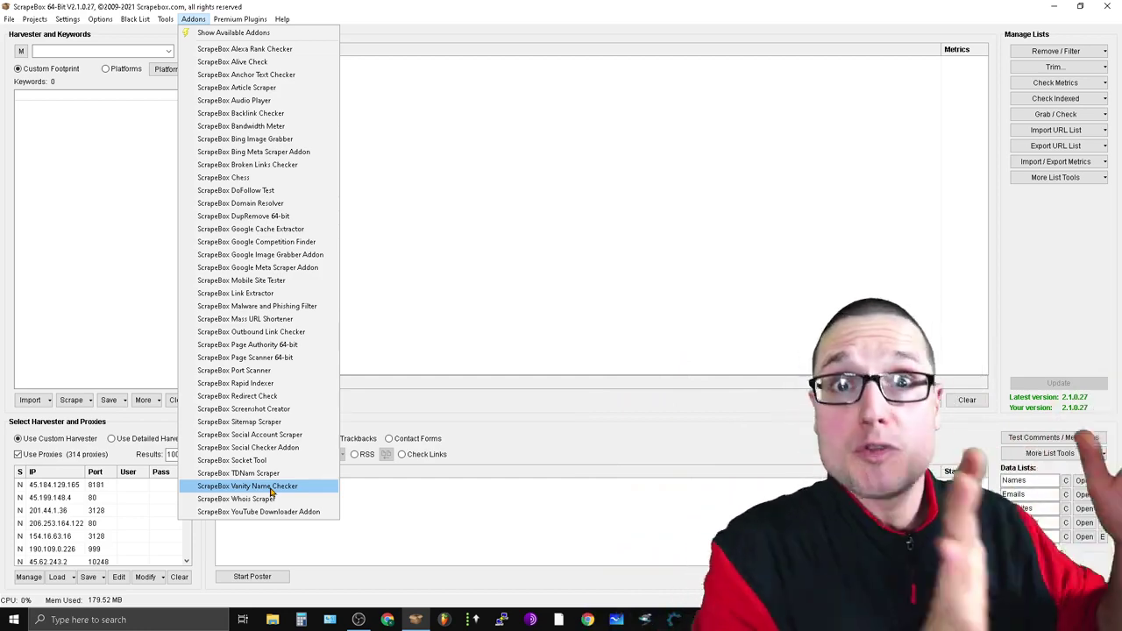
pyautogui.click(403, 176)
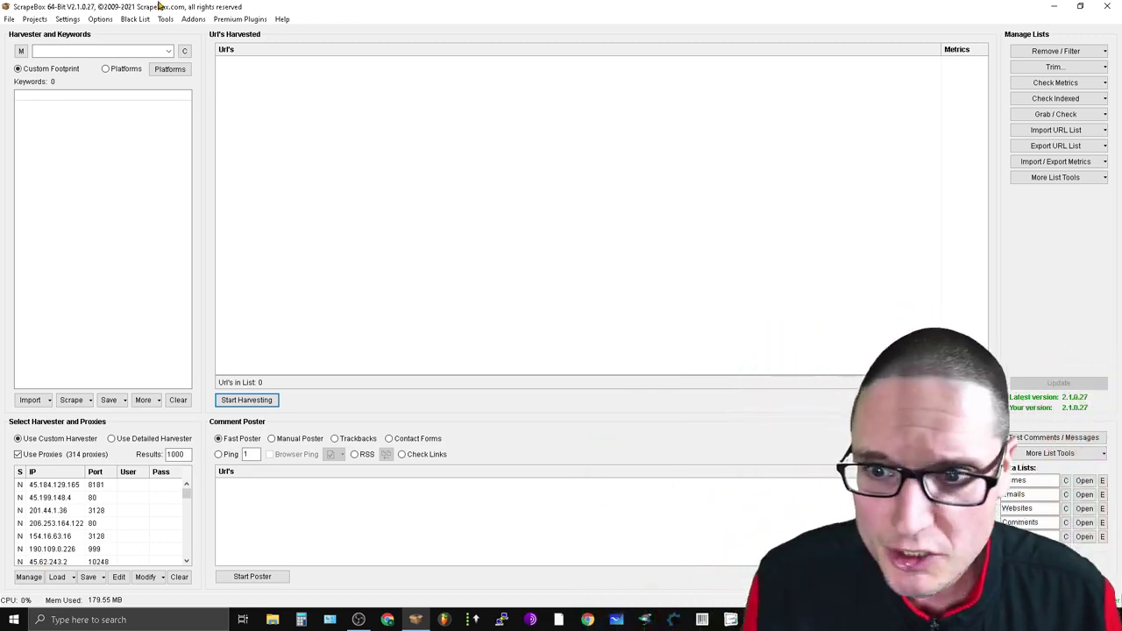
# - Set the harvester's custom footprint to site:tumblr.com
pyautogui.click(64, 52)
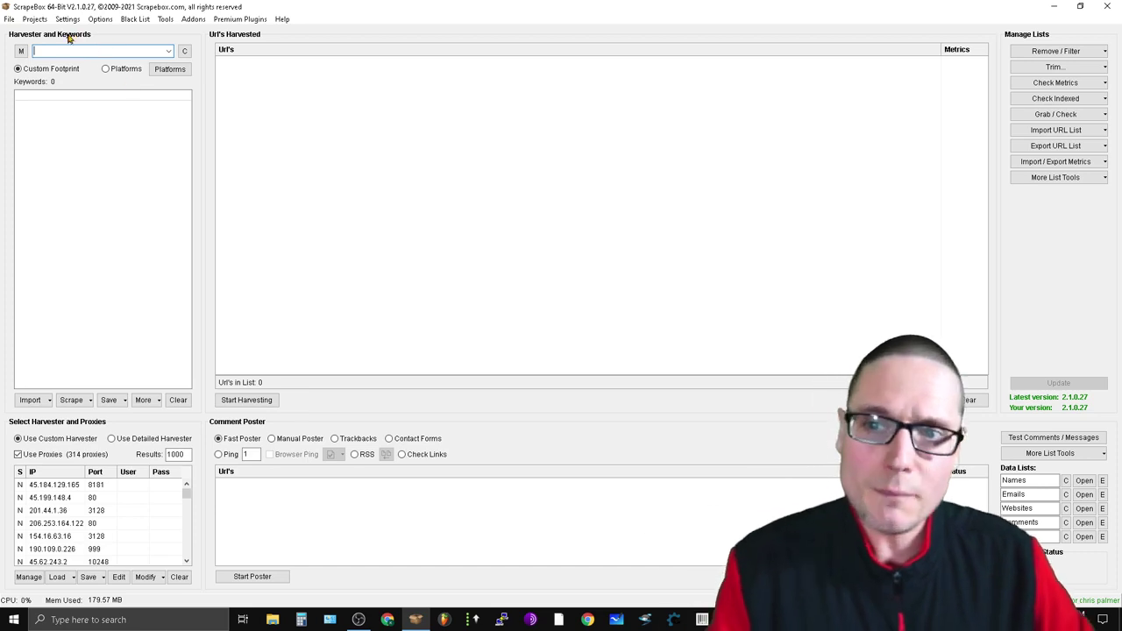
pyautogui.click(59, 54)
pyautogui.click(59, 54)
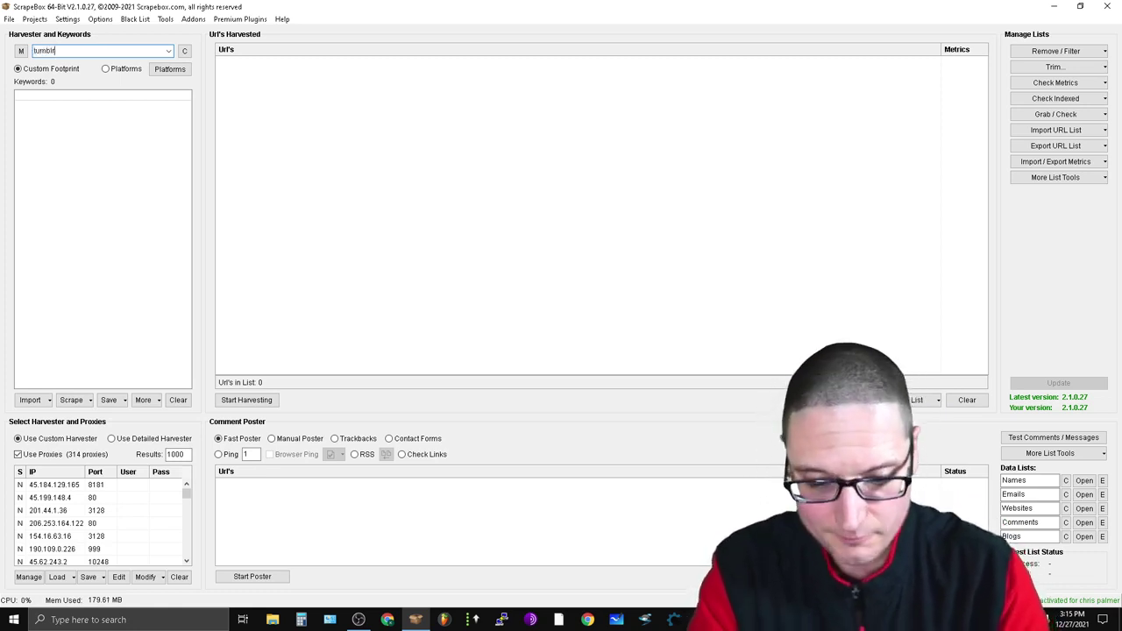
pyautogui.press('Down')
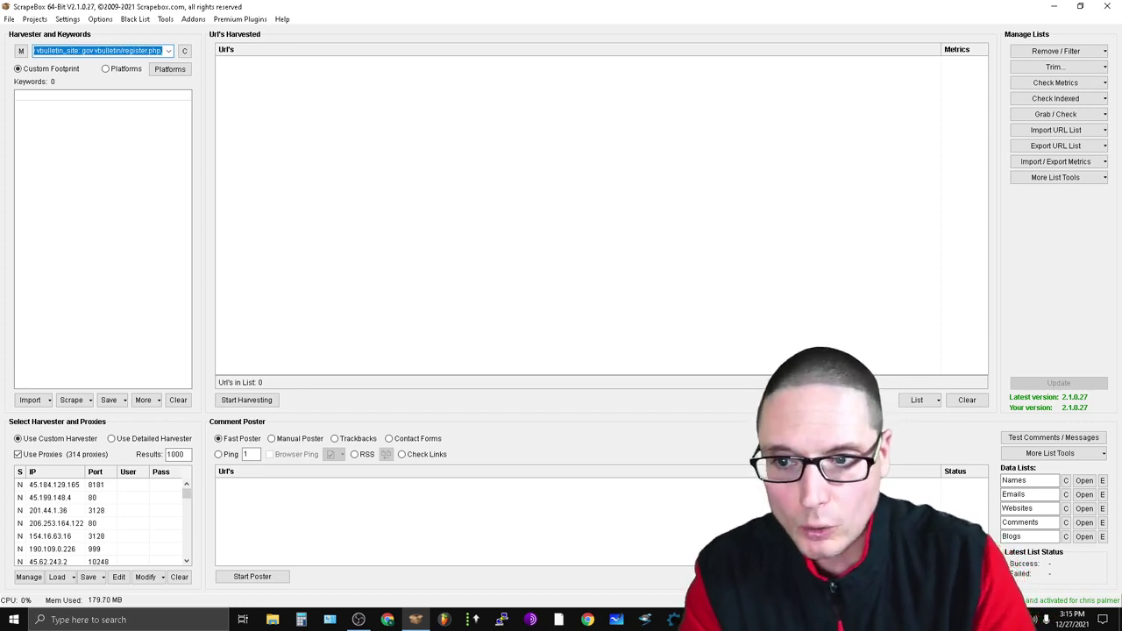
pyautogui.write('site:tumblr.com')
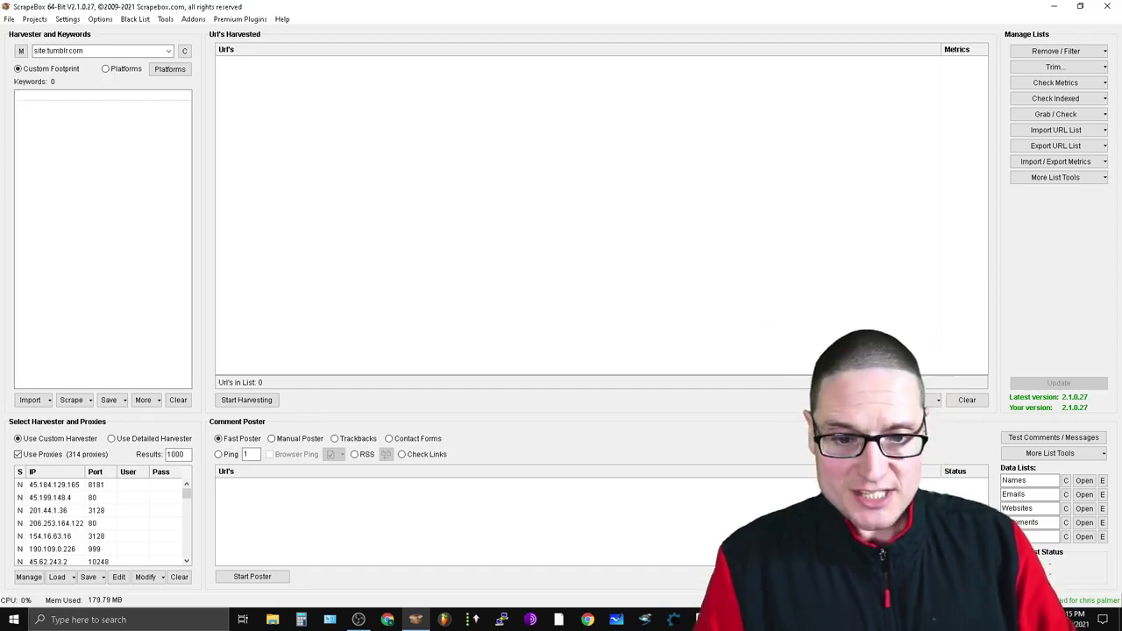
# - Switch to Chrome, search Google in a new tab for "10000 word english list" and open the englishgrammarhere.com result
pyautogui.hotkey('alt', 'Tab')
pyautogui.click(452, 15)
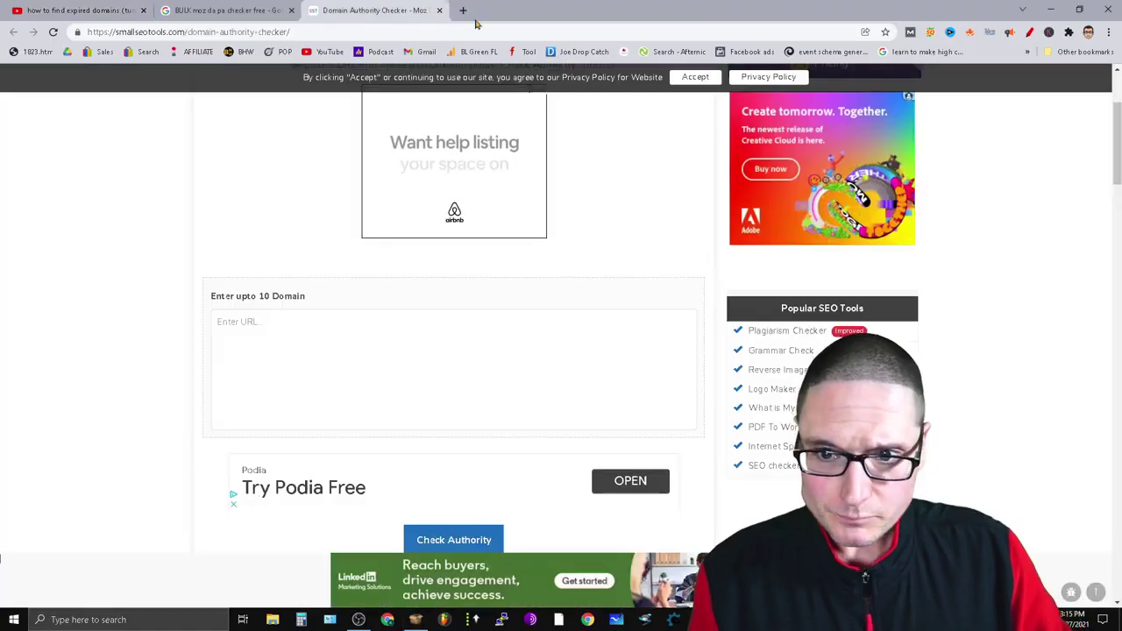
pyautogui.click(462, 10)
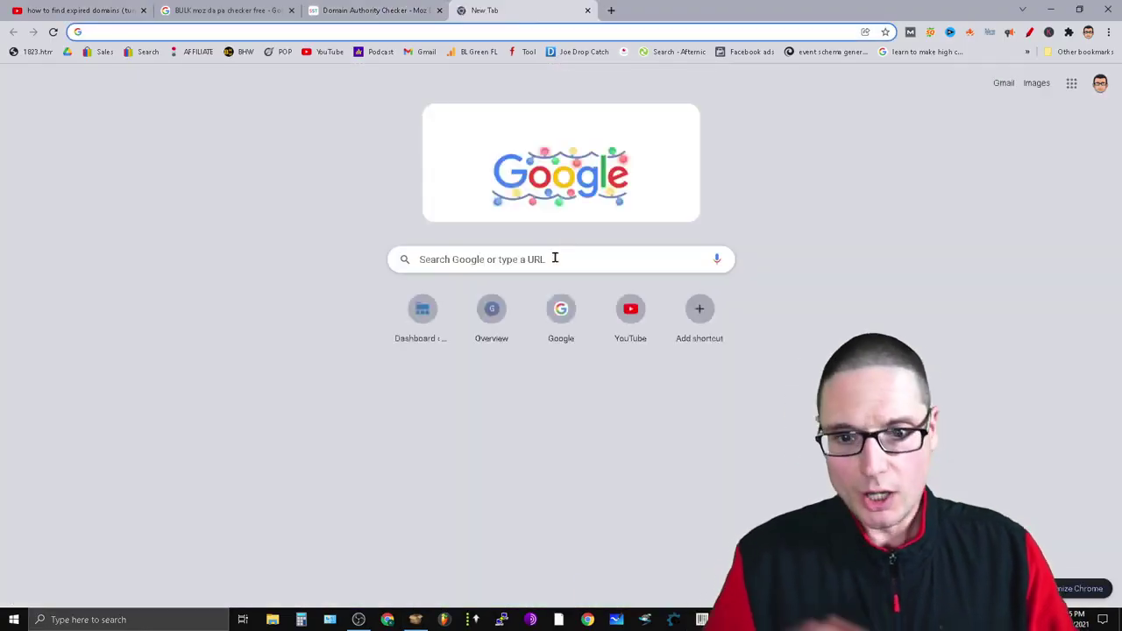
pyautogui.click(554, 258)
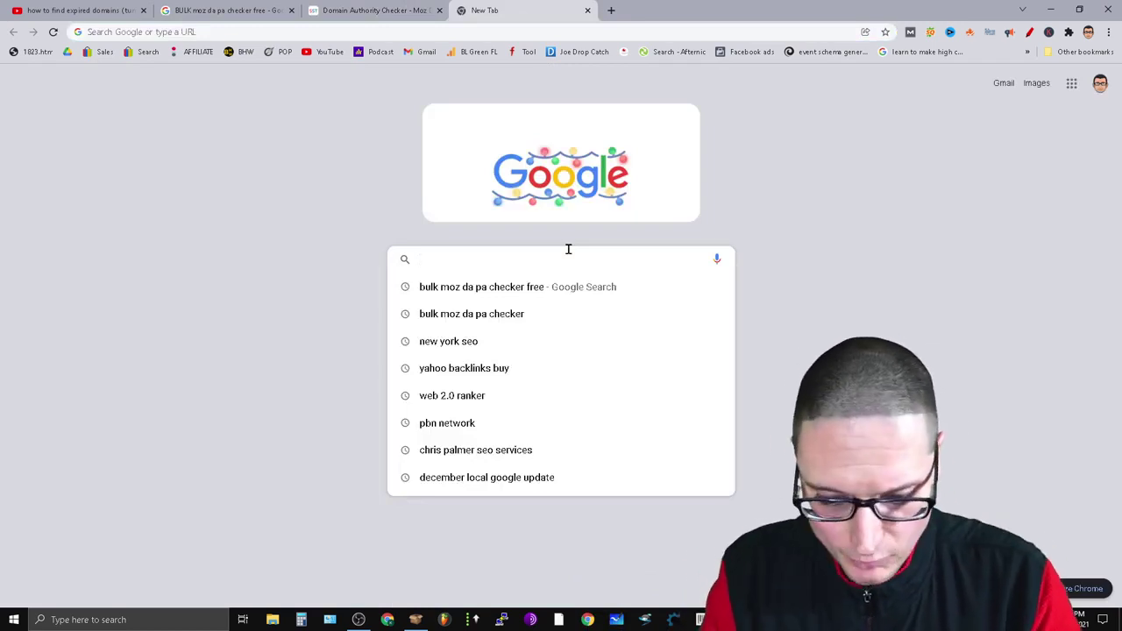
pyautogui.write('10000')
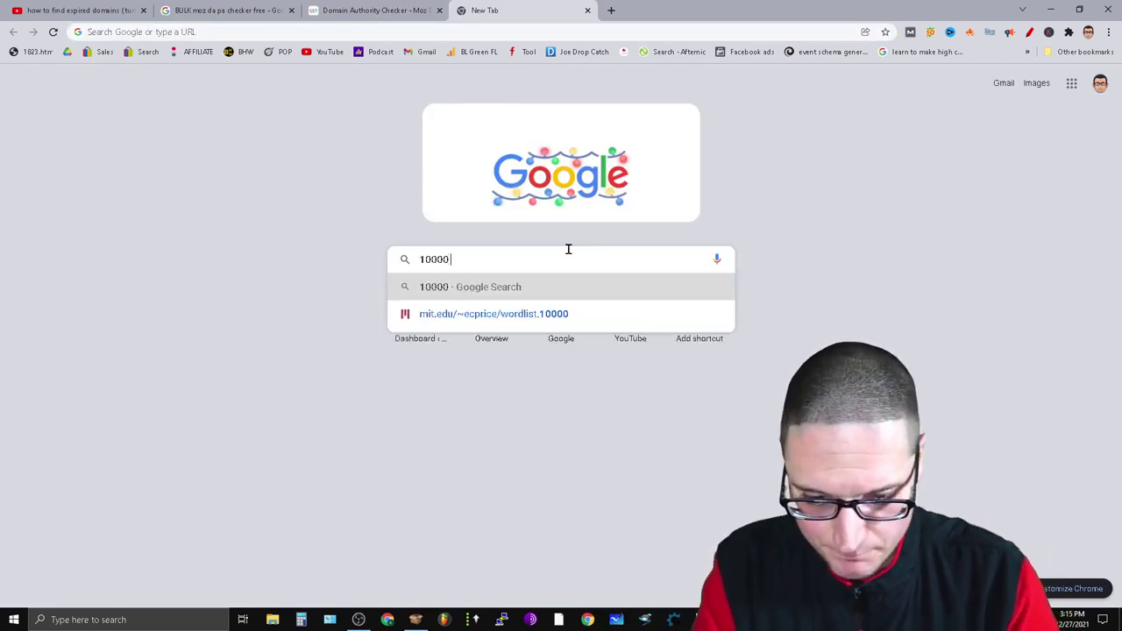
pyautogui.write(' word english list')
pyautogui.press('Return')
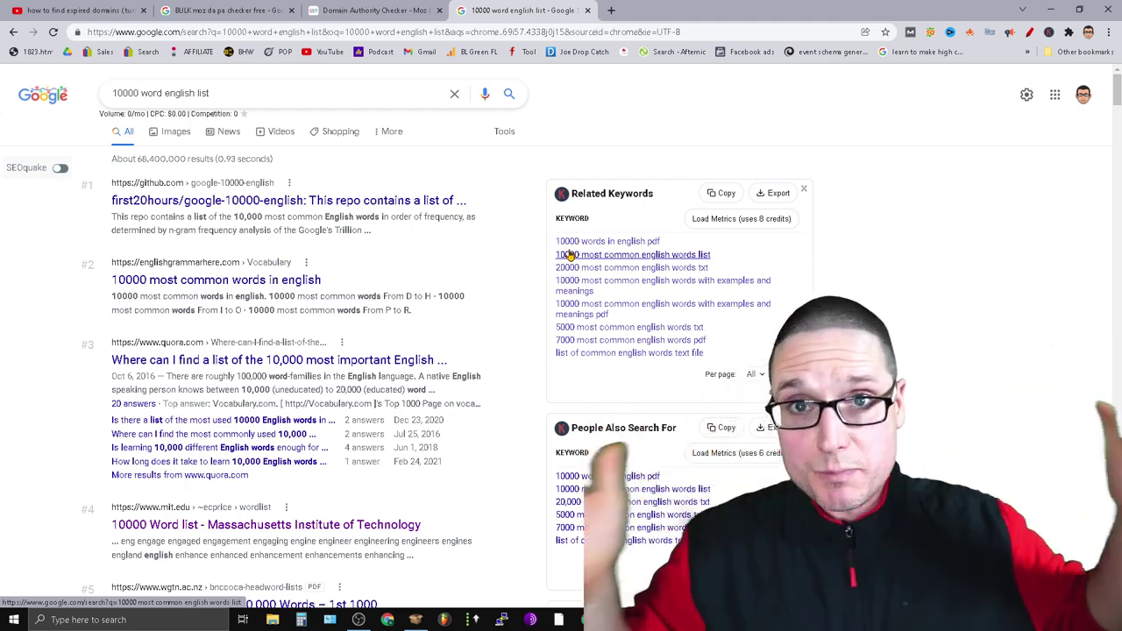
pyautogui.click(279, 281)
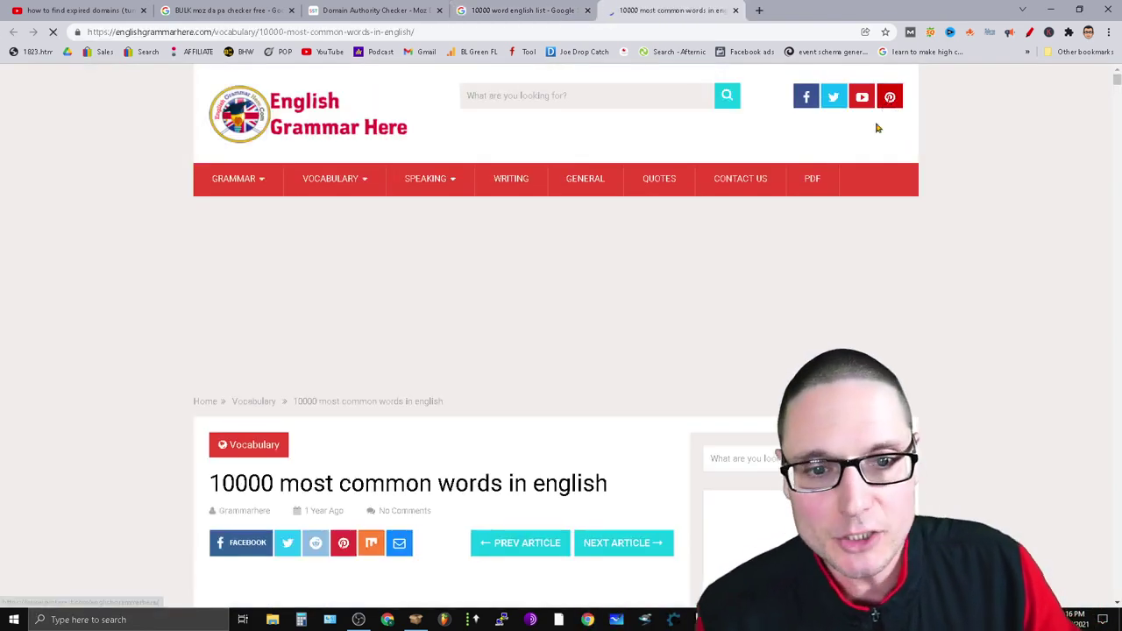
# - Copy the words from "champagne" through "commands" on the page and paste them into ScrapeBox's keyword list
pyautogui.moveTo(1116, 78); pyautogui.dragTo(1115, 466)
pyautogui.moveTo(378, 521); pyautogui.dragTo(232, 145)
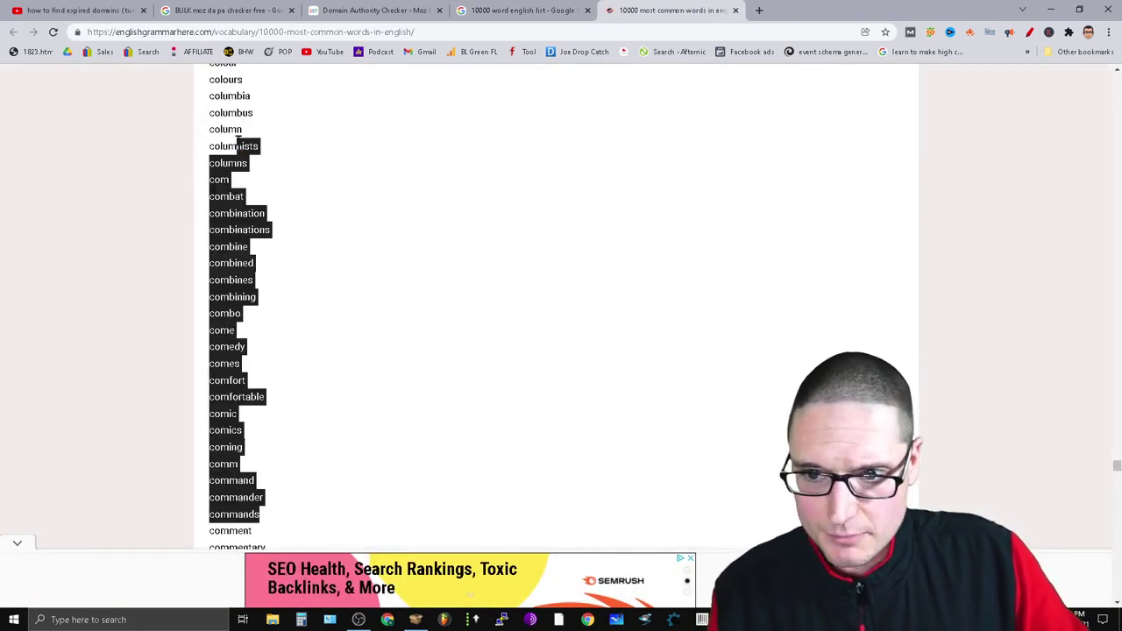
pyautogui.scroll(10, 232, 145)
pyautogui.scroll(5, 228, 263)
pyautogui.moveTo(263, 526); pyautogui.dragTo(212, 115)
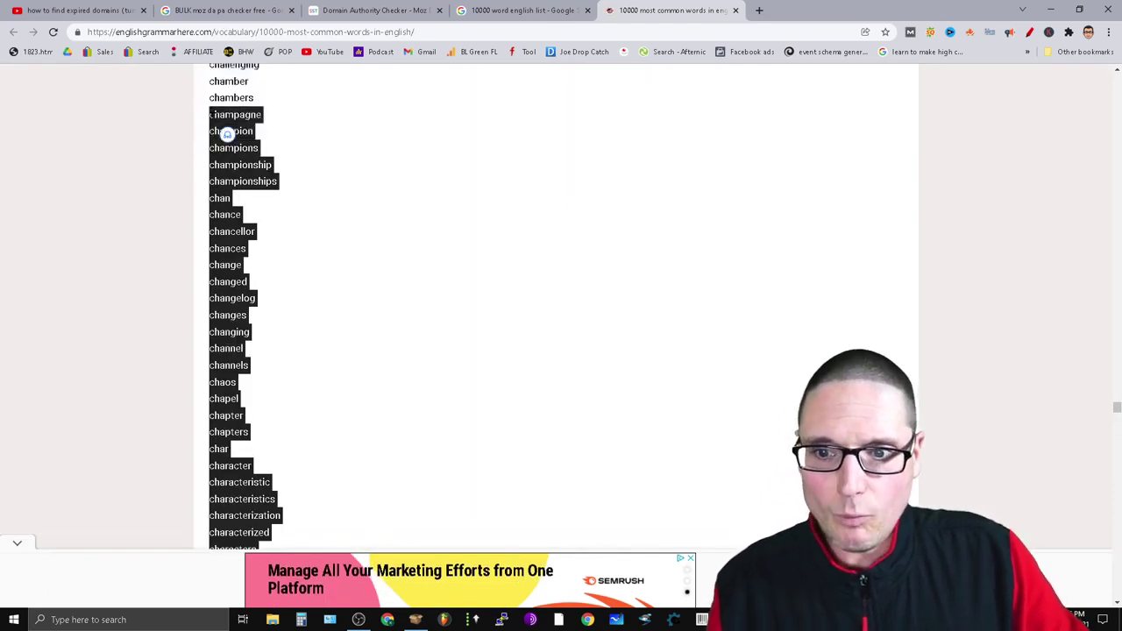
pyautogui.rightClick(221, 116)
pyautogui.click(251, 128)
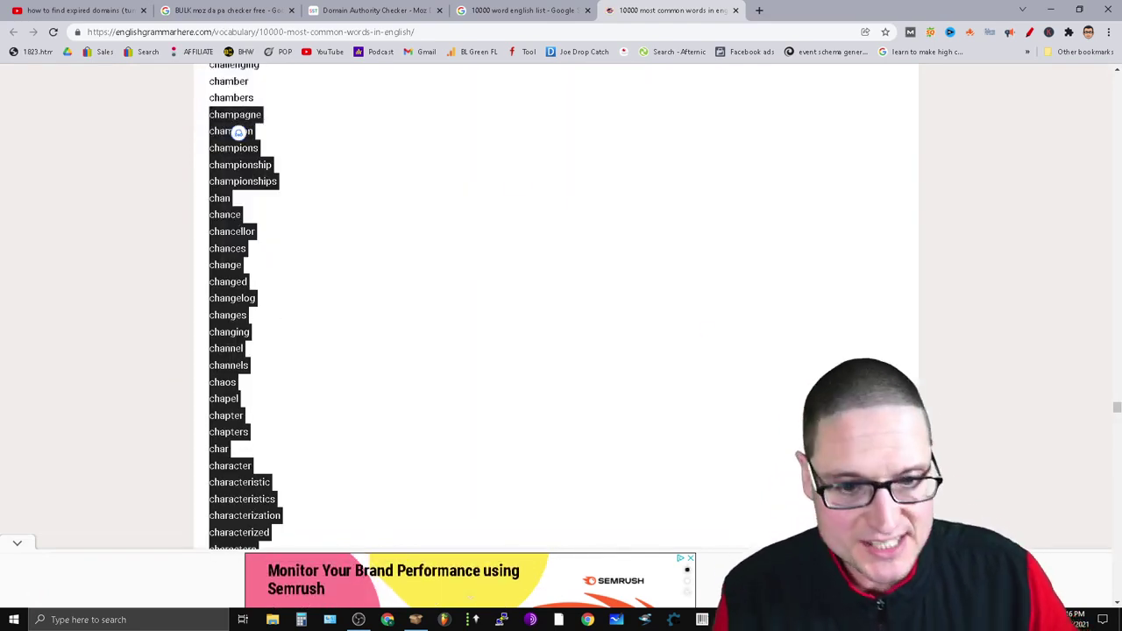
pyautogui.click(415, 619)
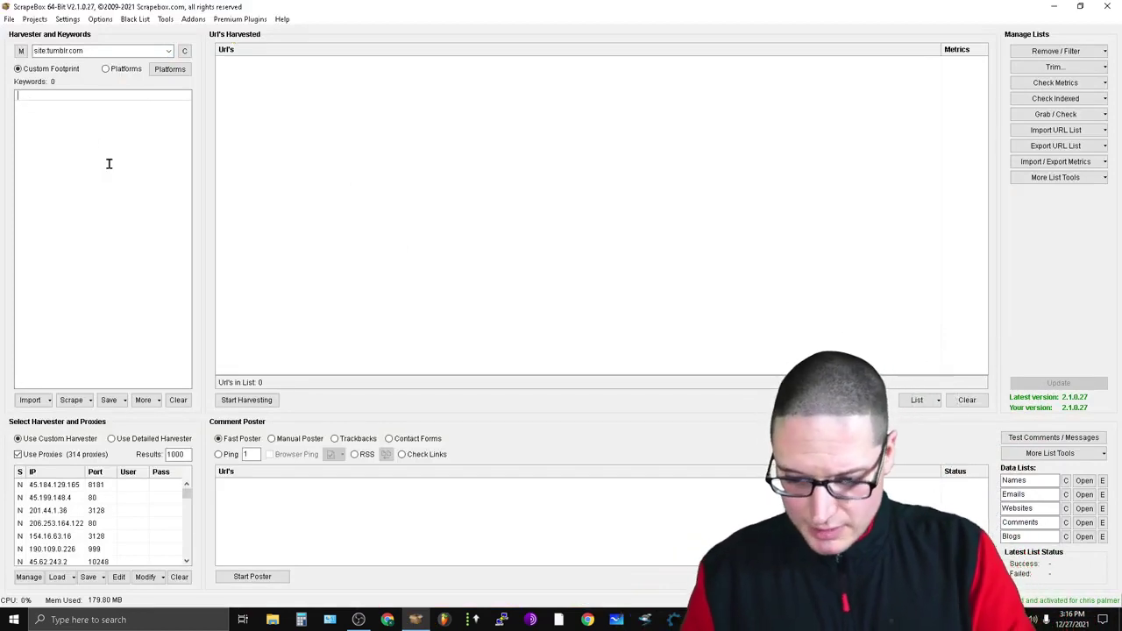
pyautogui.hotkey('ctrl', 'v')
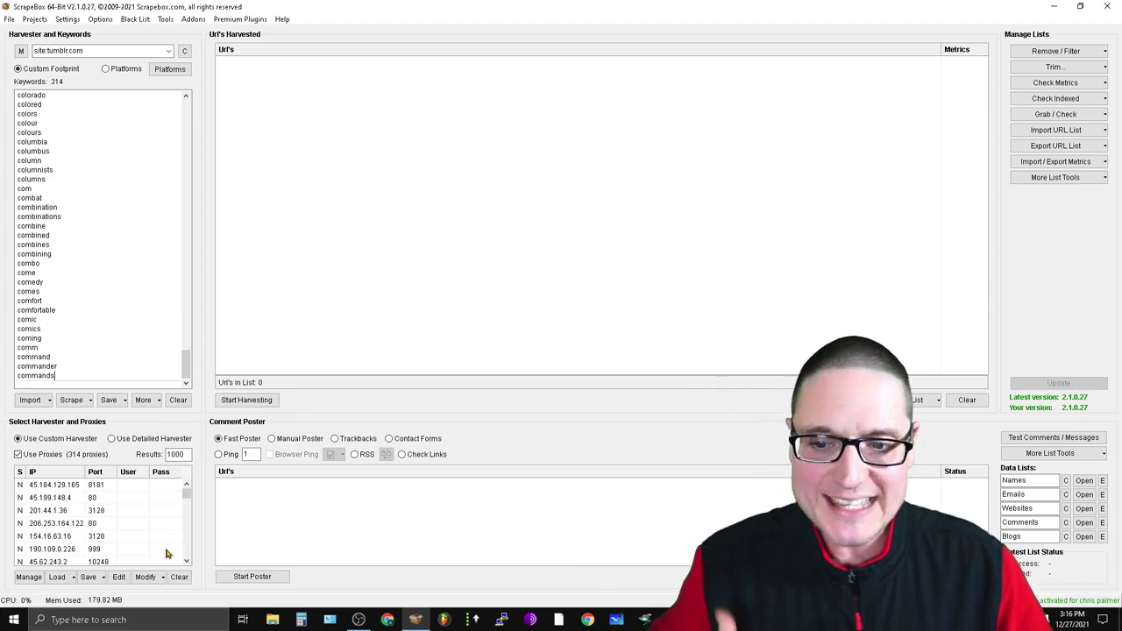
# - Look at the proxy manager and the option for loading proxies from a file
pyautogui.click(28, 578)
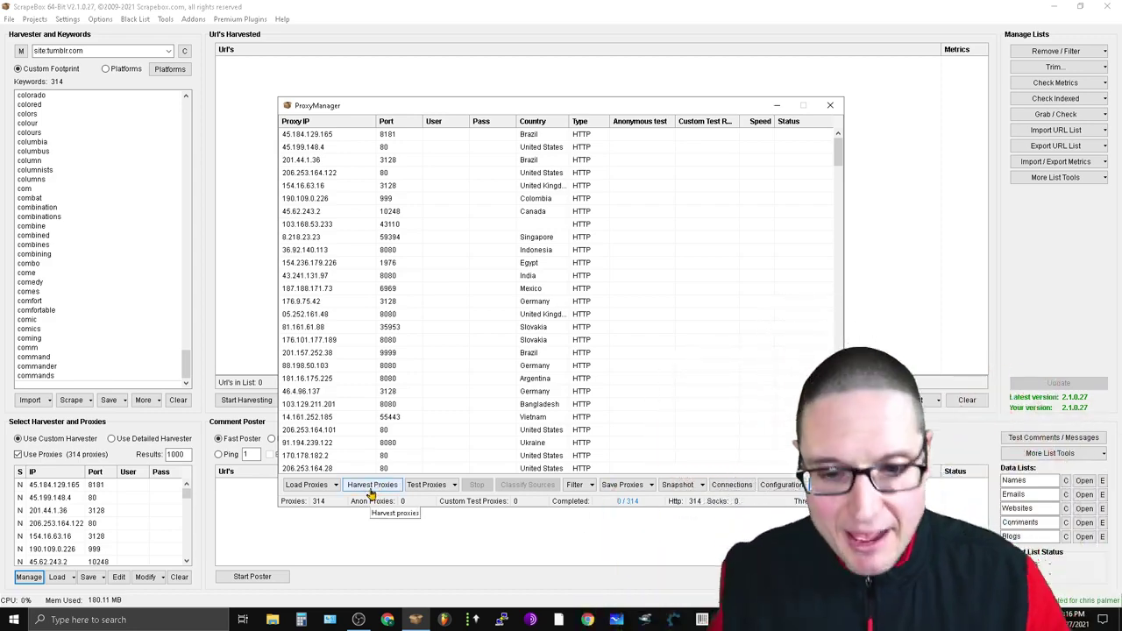
pyautogui.click(830, 106)
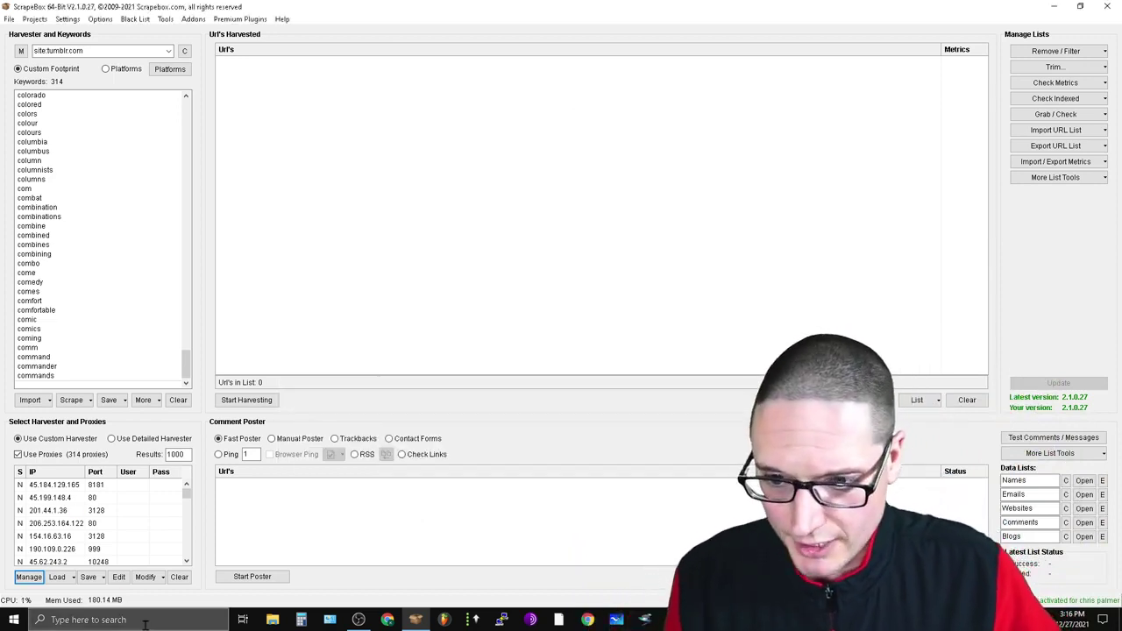
pyautogui.click(58, 577)
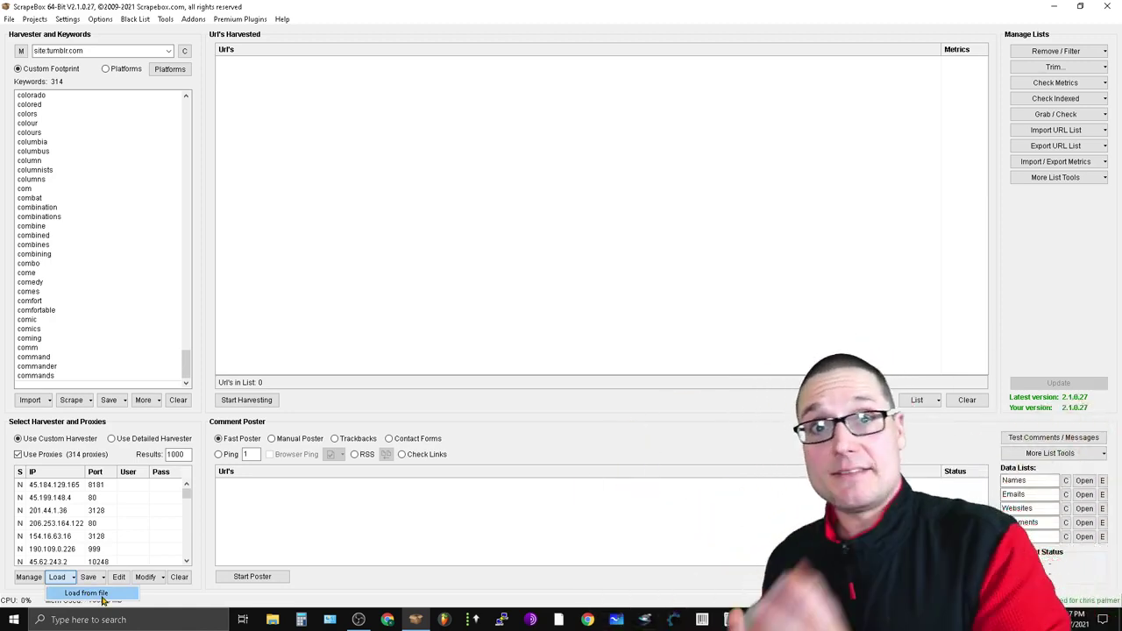
pyautogui.click(98, 595)
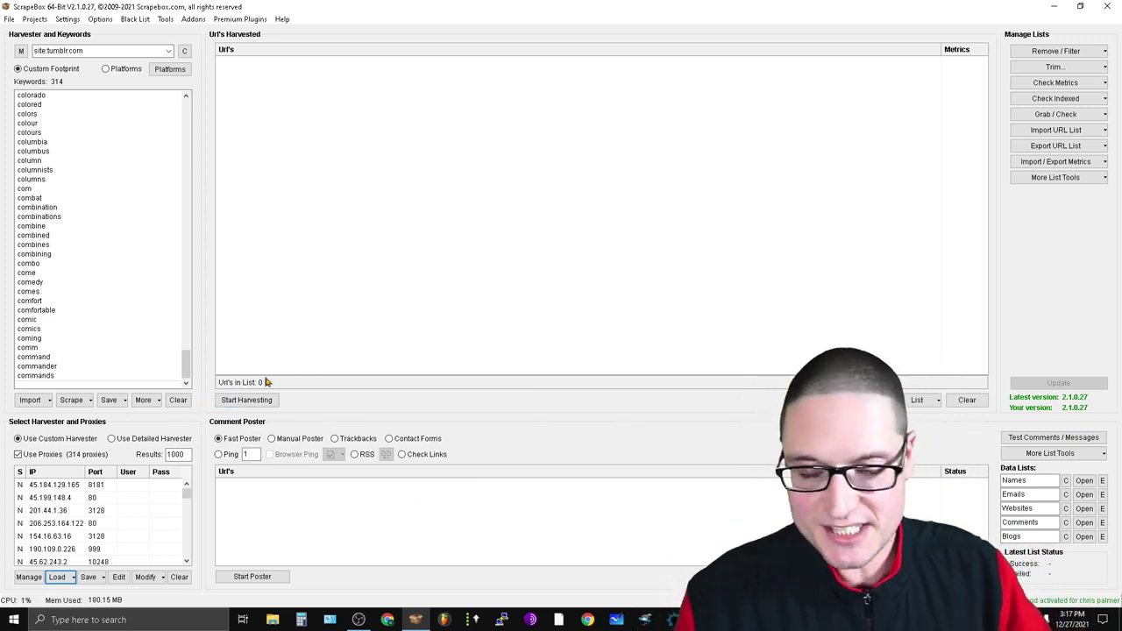
# - Harvest URLs with Google, Yahoo, Bing, Ask.com, DeeperWeb and WebCrawler using the proxies, stopping the run early
pyautogui.click(250, 400)
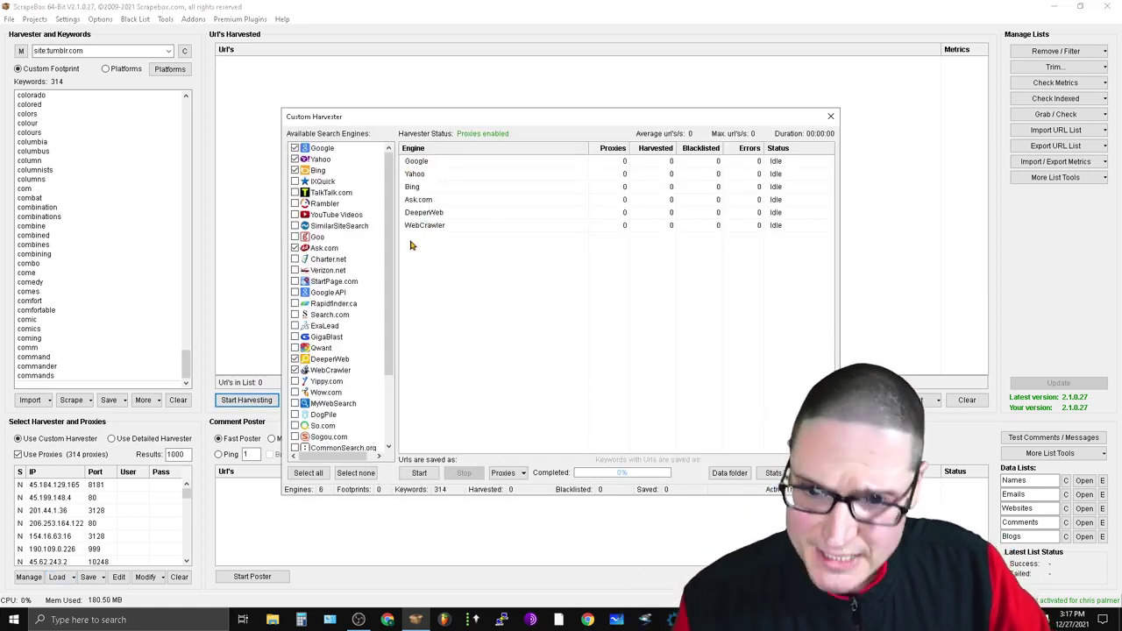
pyautogui.click(419, 472)
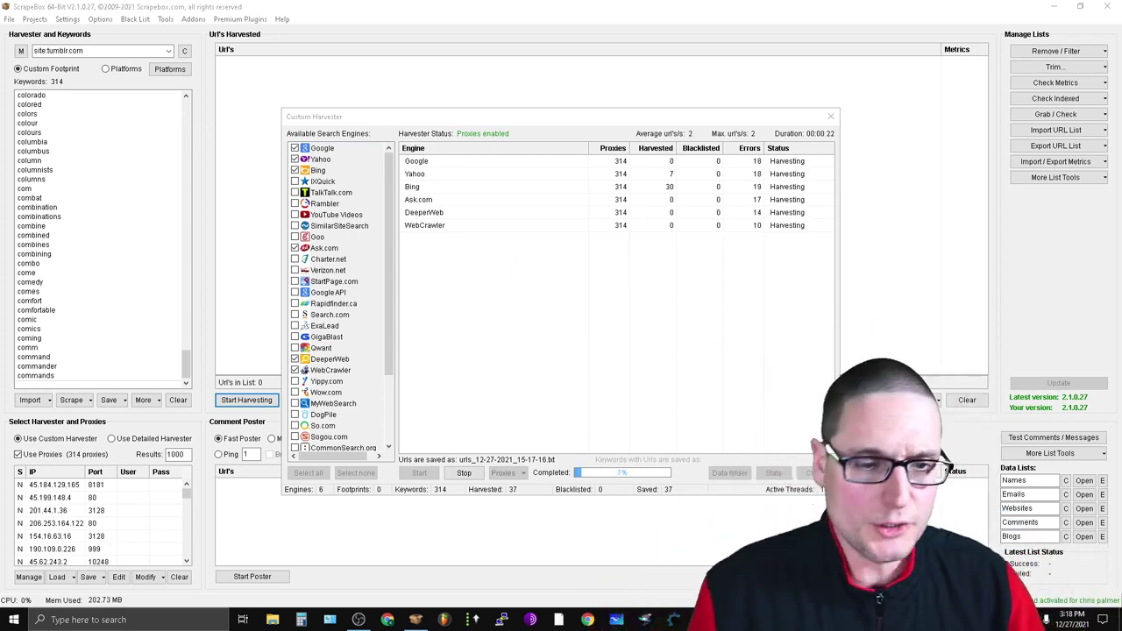
pyautogui.click(464, 473)
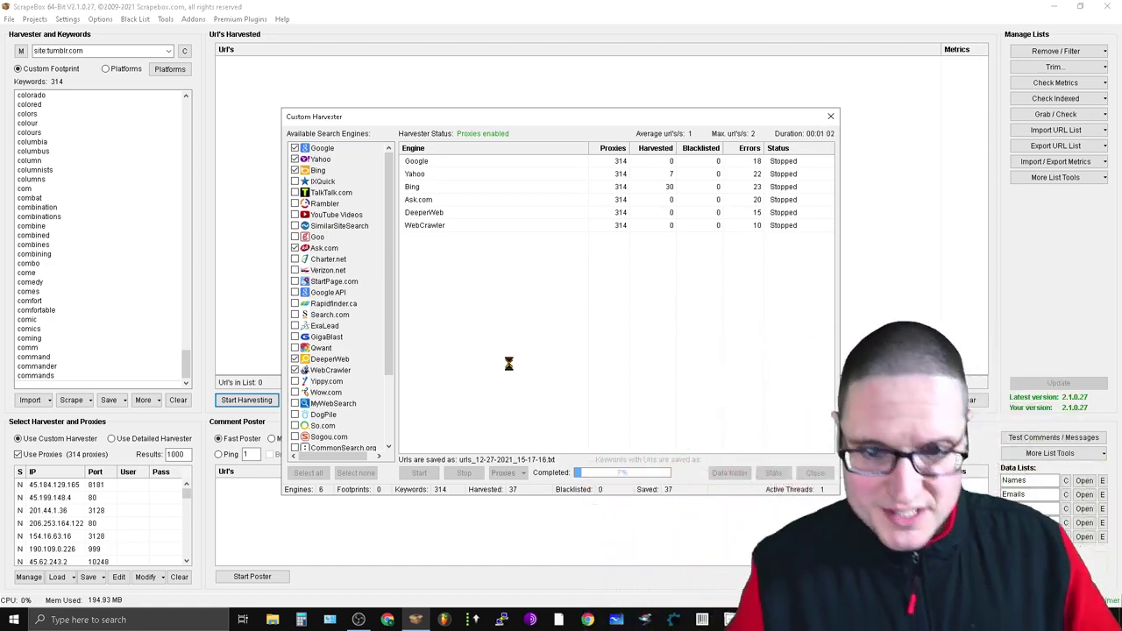
pyautogui.moveTo(659, 120); pyautogui.dragTo(610, 92)
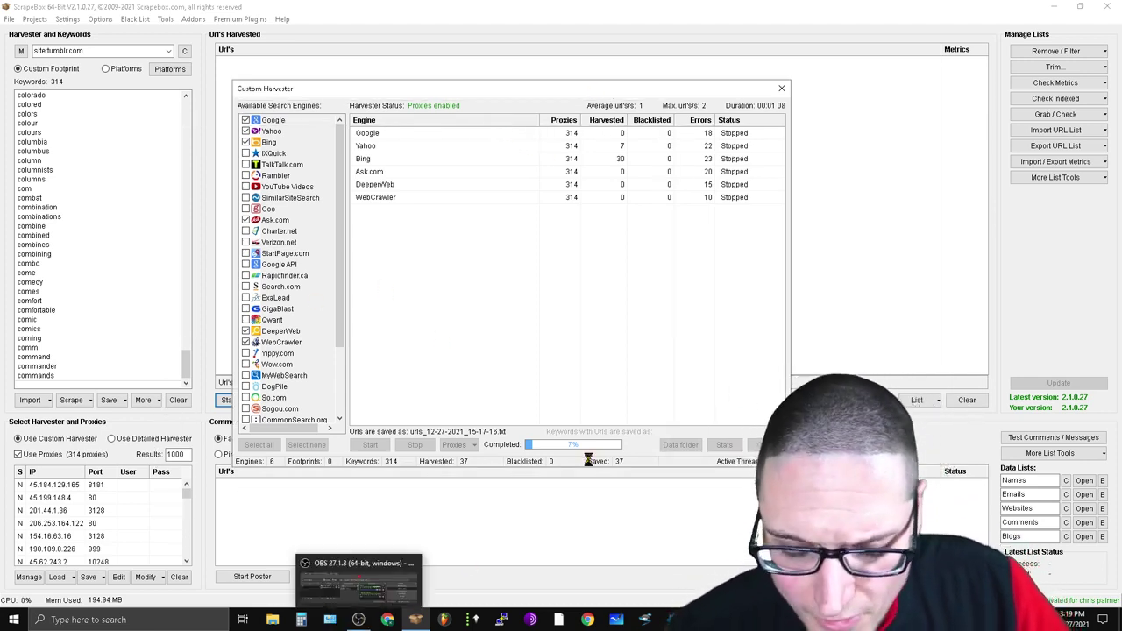
pyautogui.moveTo(698, 620)
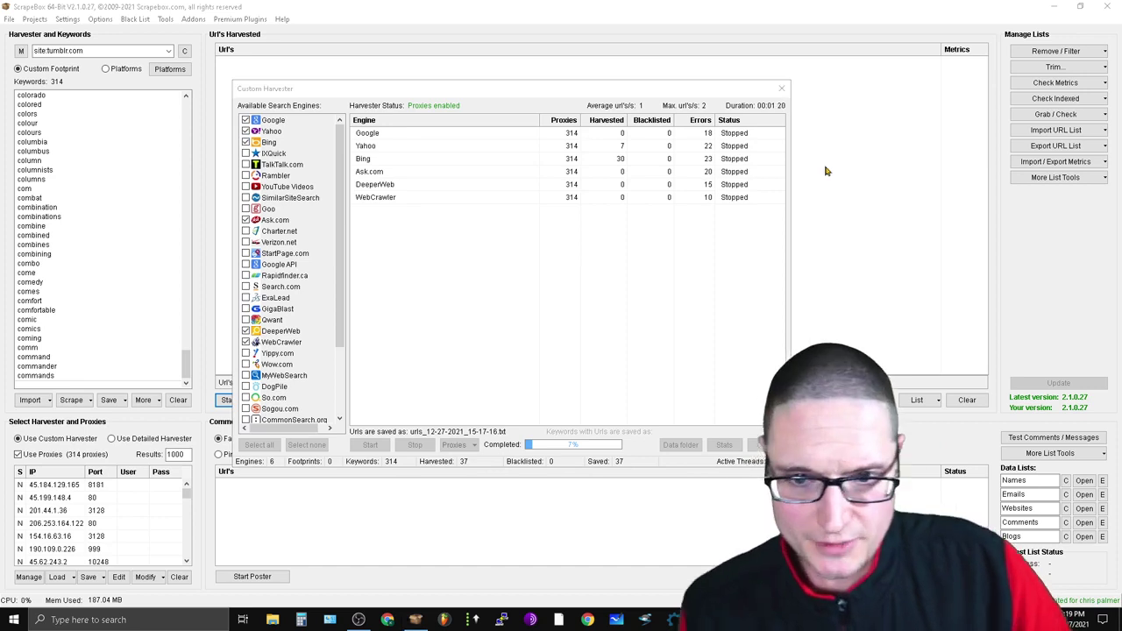
# - Review the harvester's per-keyword statistics and close the harvester to return to the main URL list
pyautogui.click(724, 444)
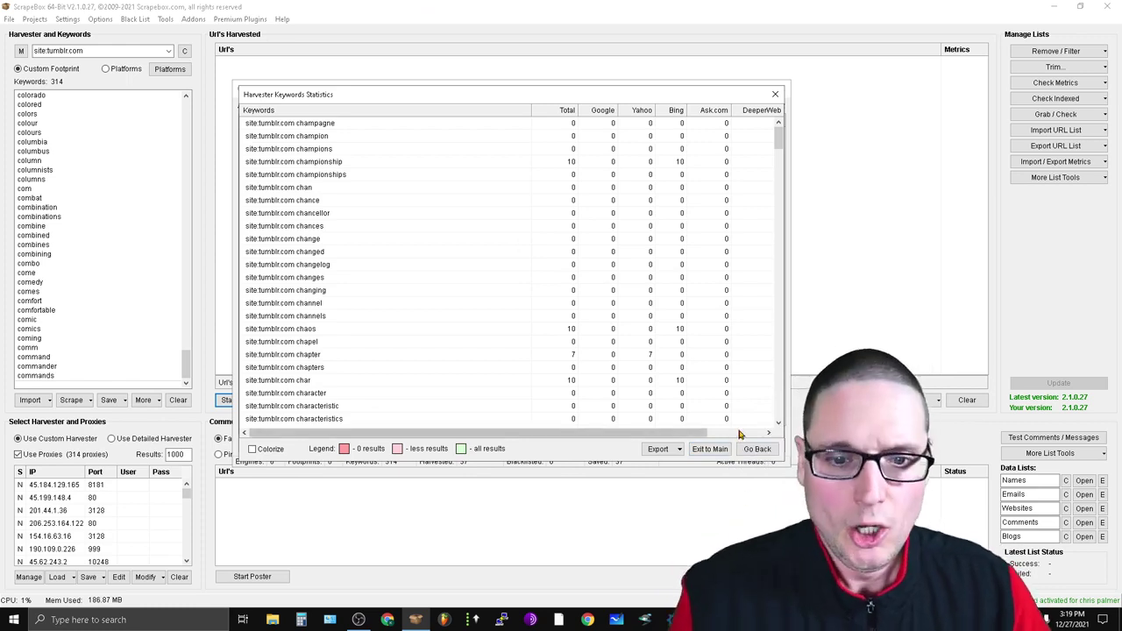
pyautogui.click(758, 449)
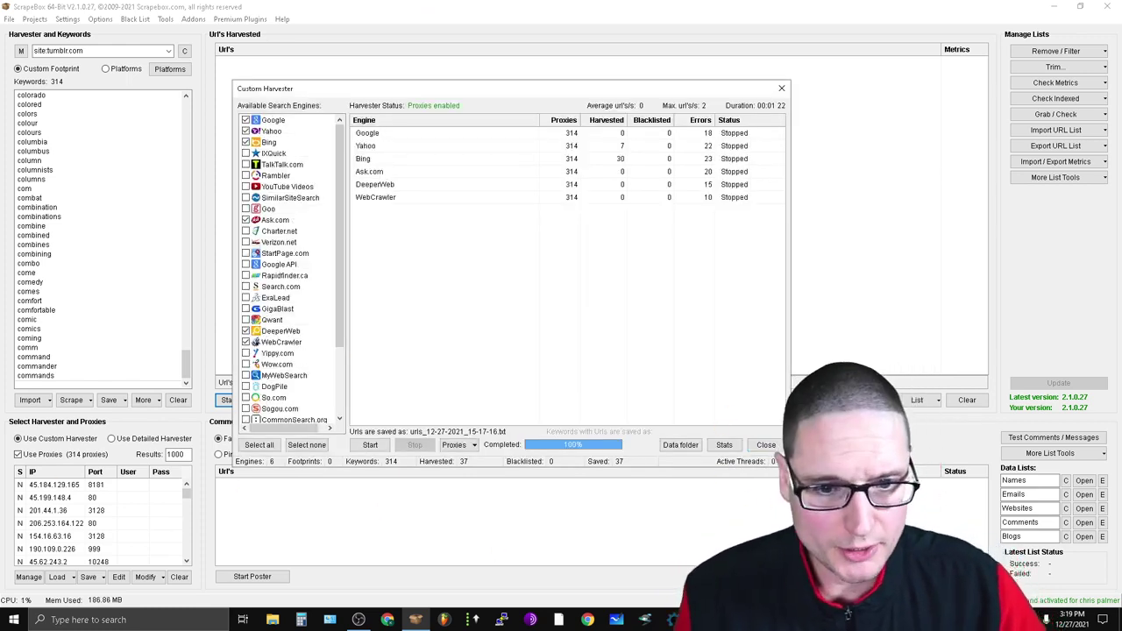
pyautogui.click(767, 445)
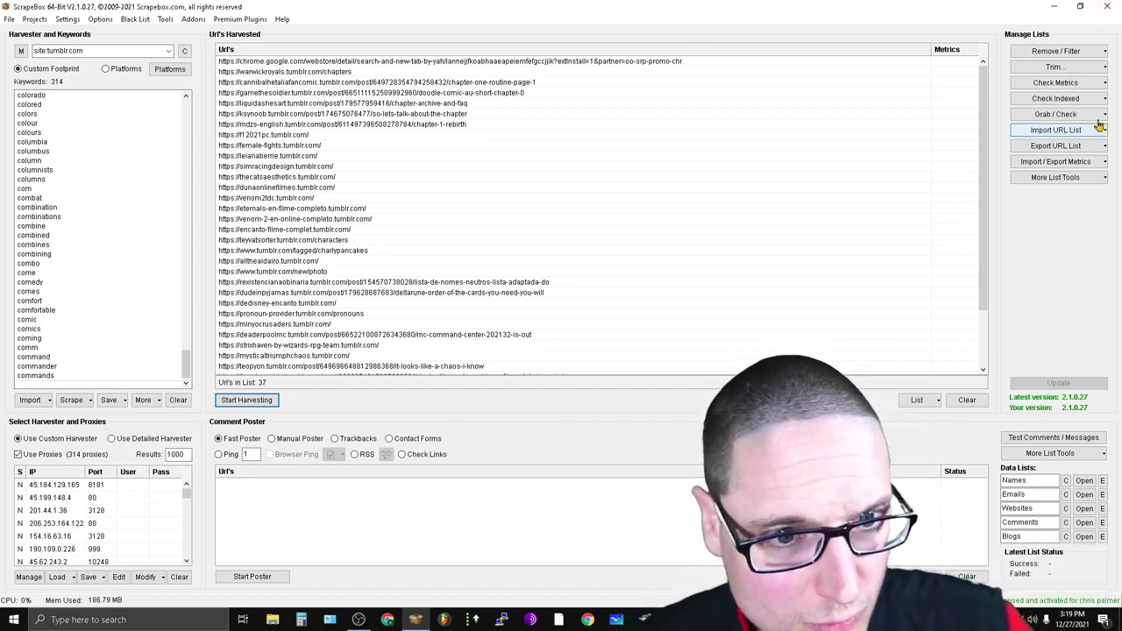
# - Trim the harvested URLs to root and remove the duplicate entries from the list
pyautogui.click(1040, 69)
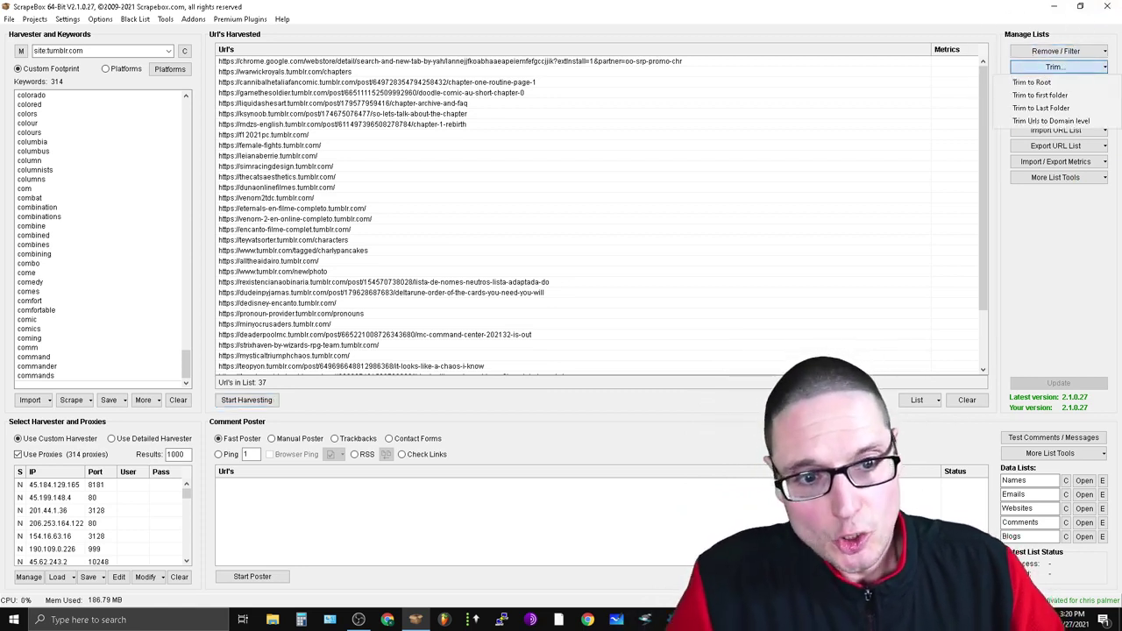
pyautogui.click(1030, 83)
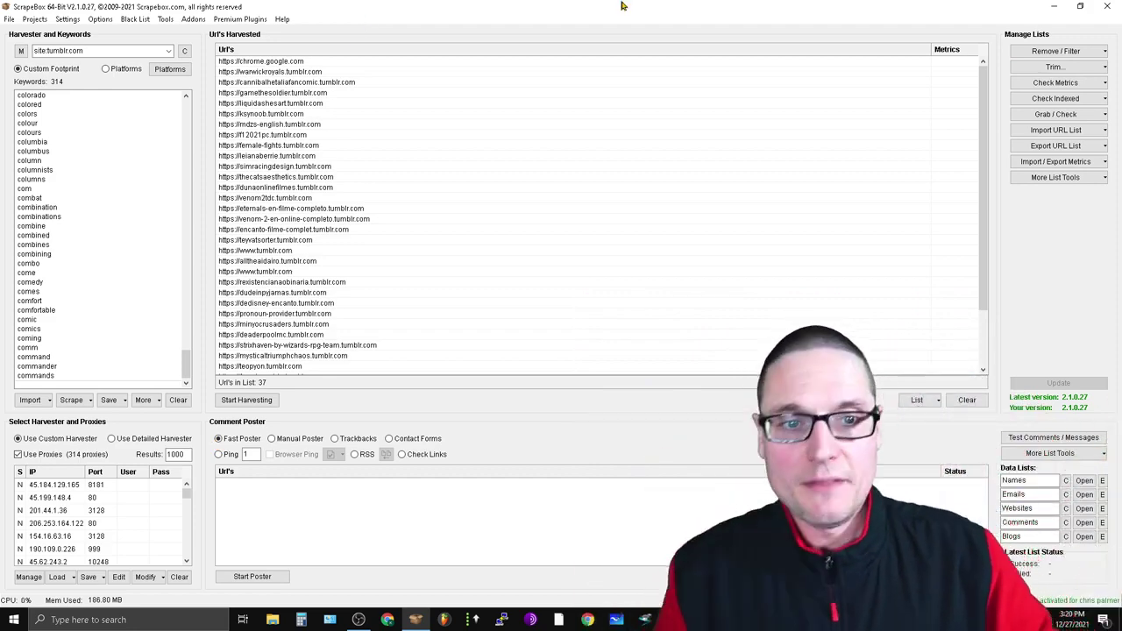
pyautogui.click(1074, 52)
pyautogui.click(1052, 80)
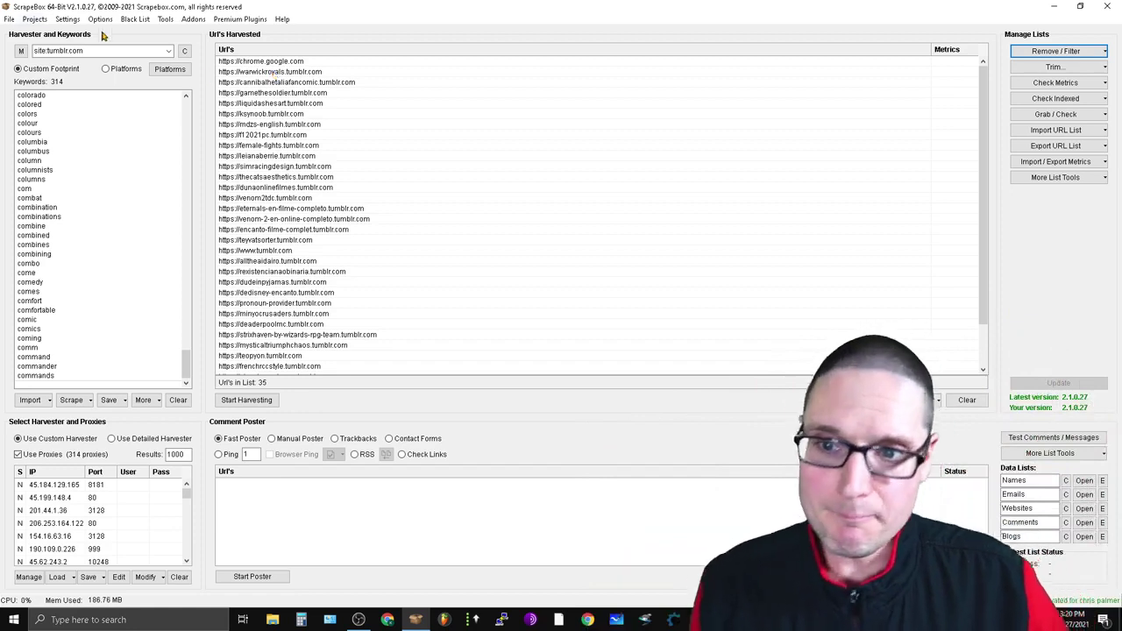
# - Open the ScrapeBox Alive Check addon
pyautogui.click(165, 20)
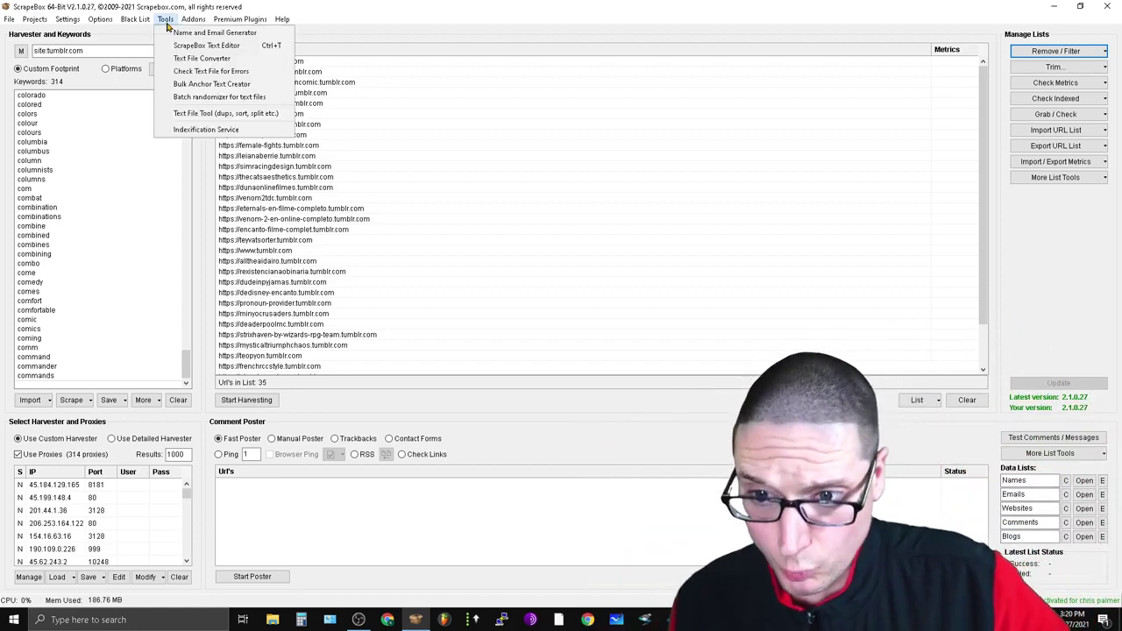
pyautogui.moveTo(193, 23)
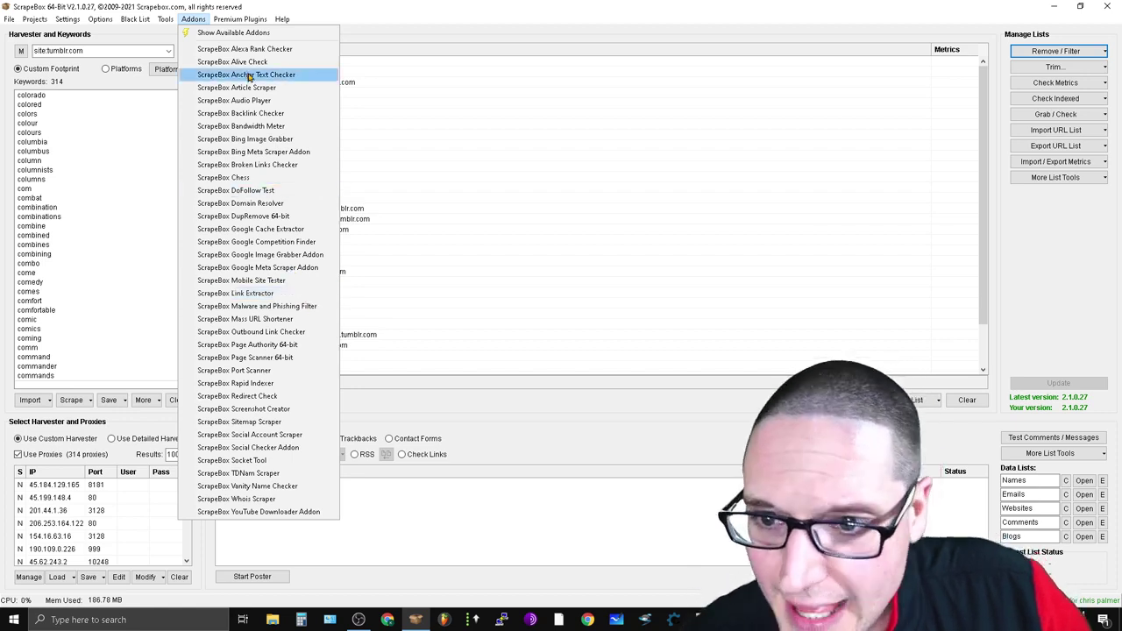
pyautogui.click(220, 63)
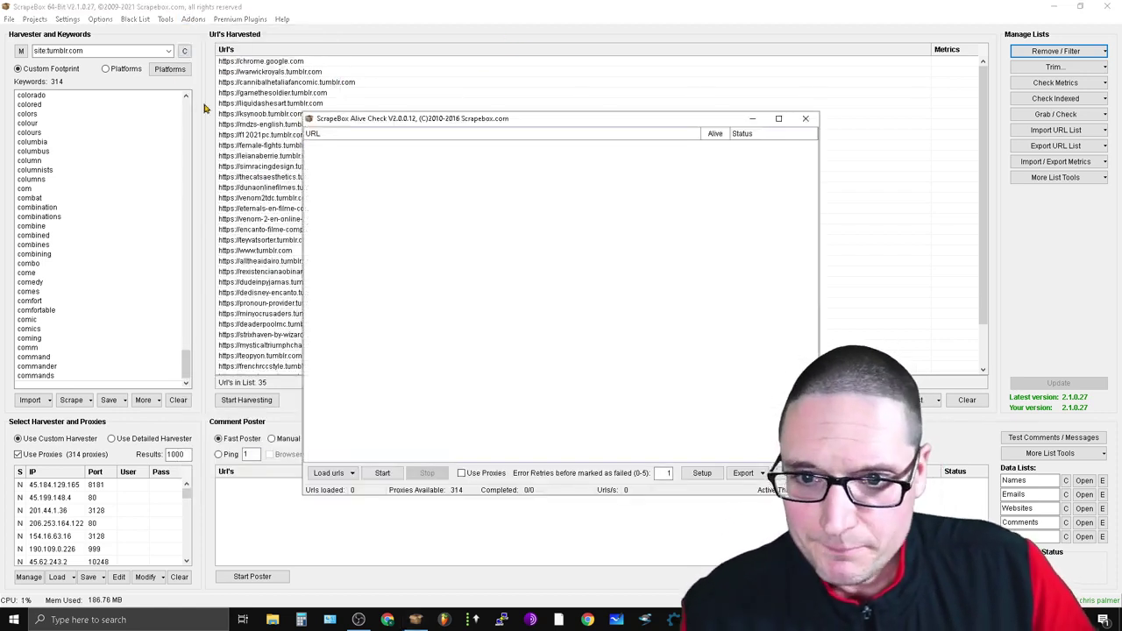
# - Load the URLs from the ScrapeBox harvester into Alive Check, run the check, and close the addon after reviewing the results
pyautogui.click(345, 476)
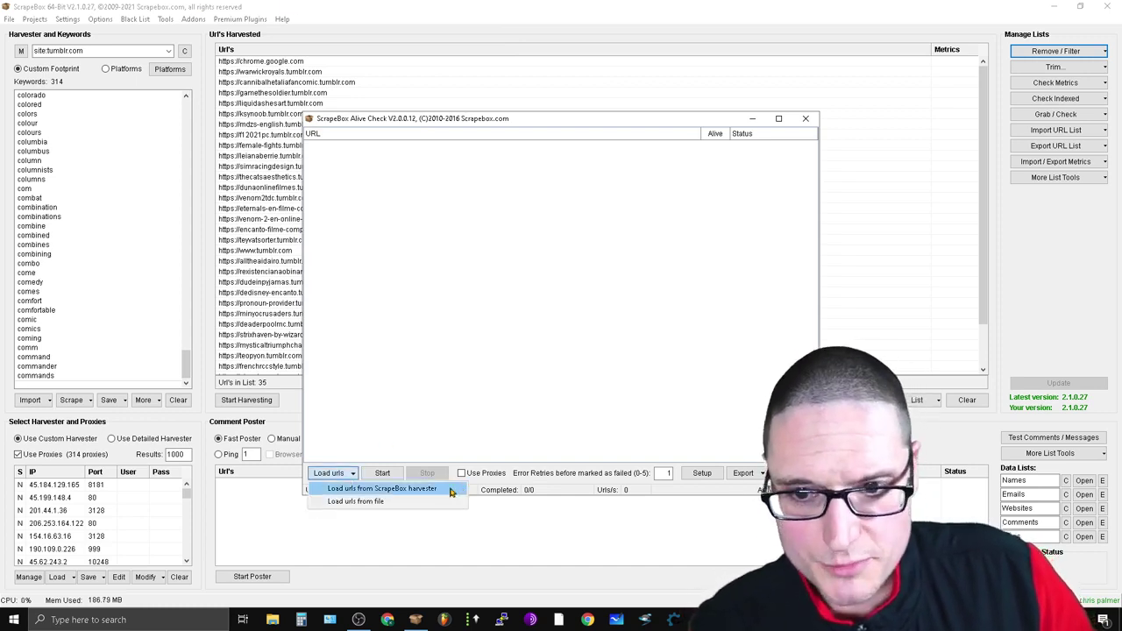
pyautogui.click(420, 488)
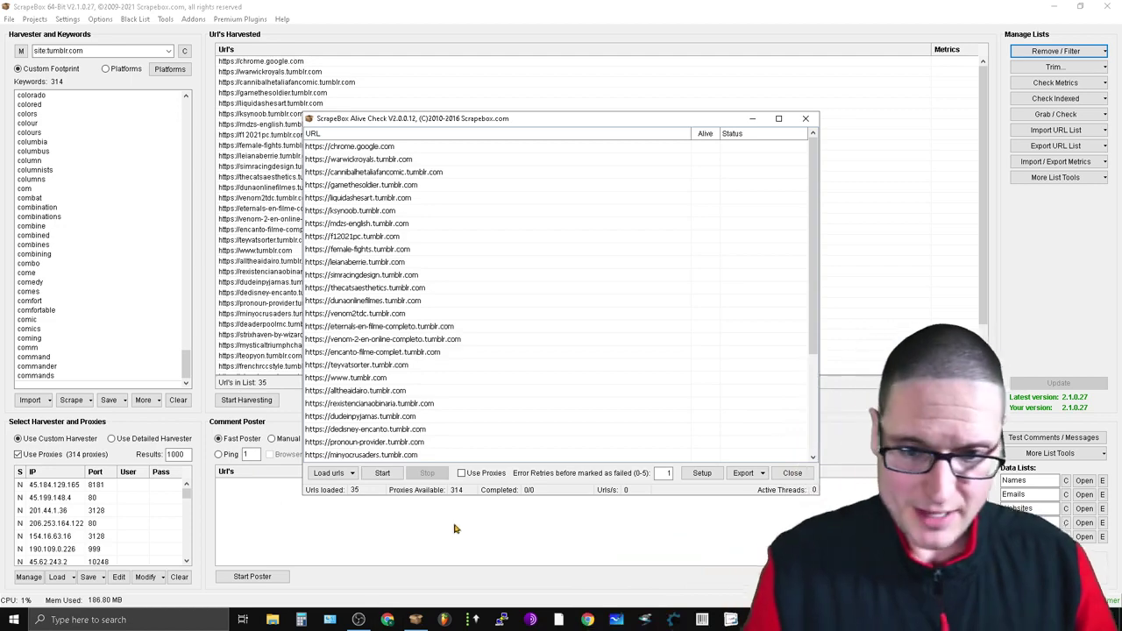
pyautogui.click(382, 474)
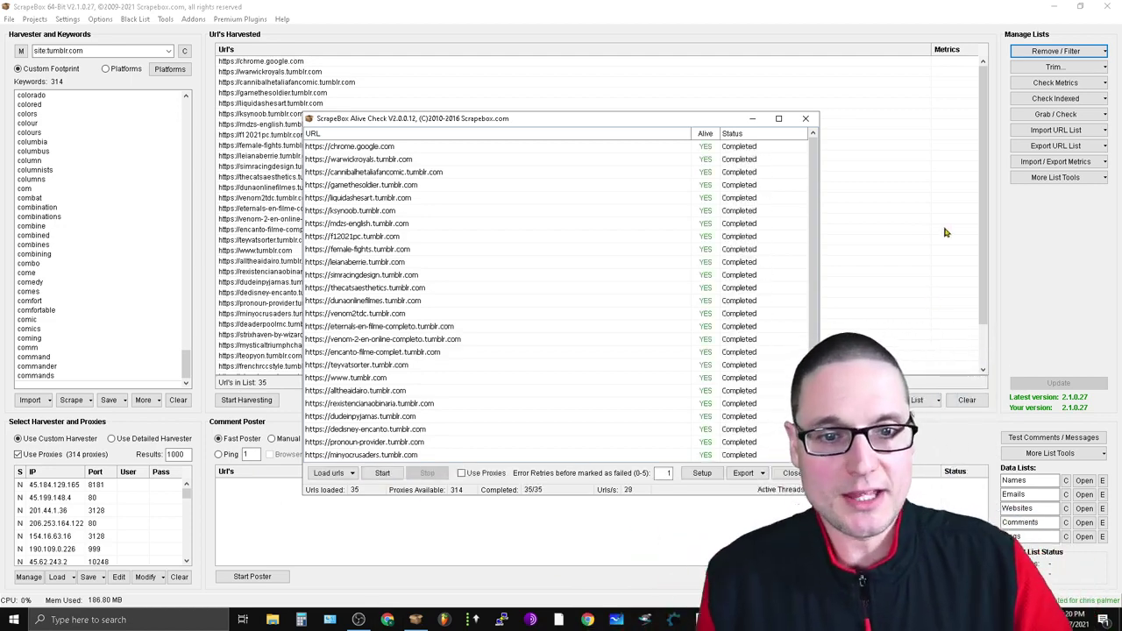
pyautogui.moveTo(815, 190)
pyautogui.mouseDown()
pyautogui.moveTo(814, 254)
pyautogui.moveTo(814, 190)
pyautogui.mouseUp()
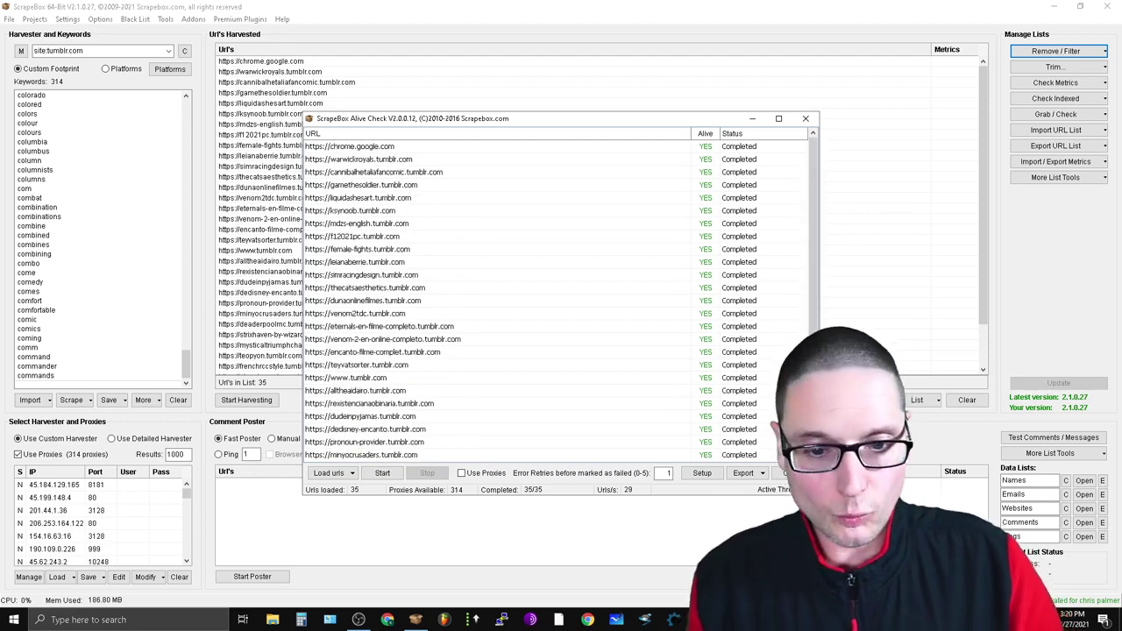
pyautogui.click(786, 474)
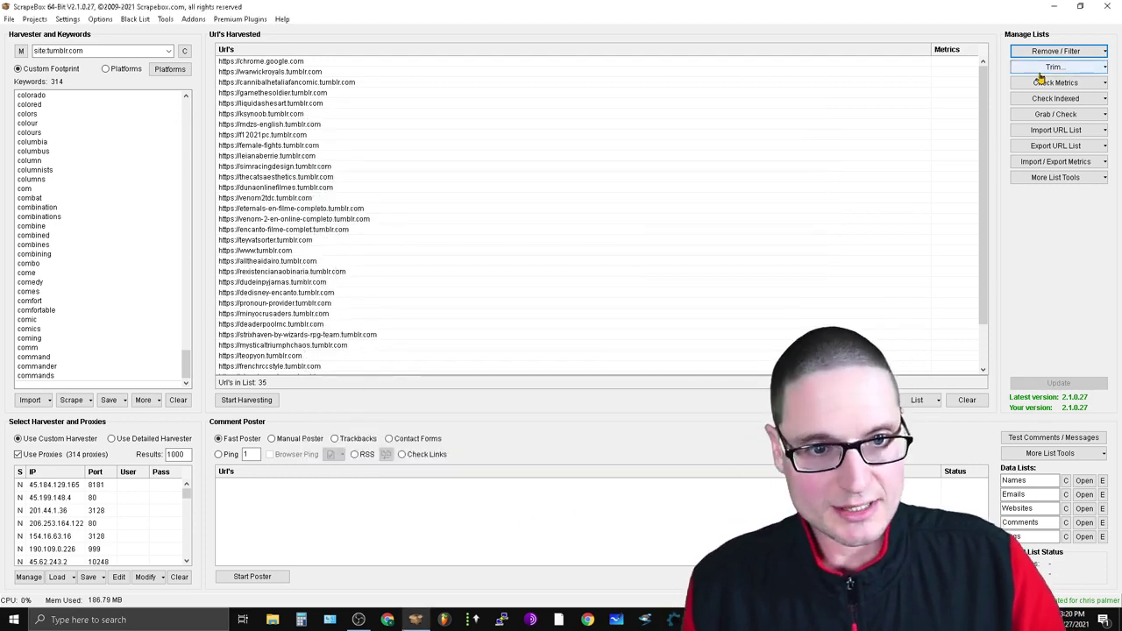
# - Open the ScrapeBox Vanity Name Checker addon, load the URLs from the ScrapeBox harvester and start the availability check
pyautogui.click(166, 20)
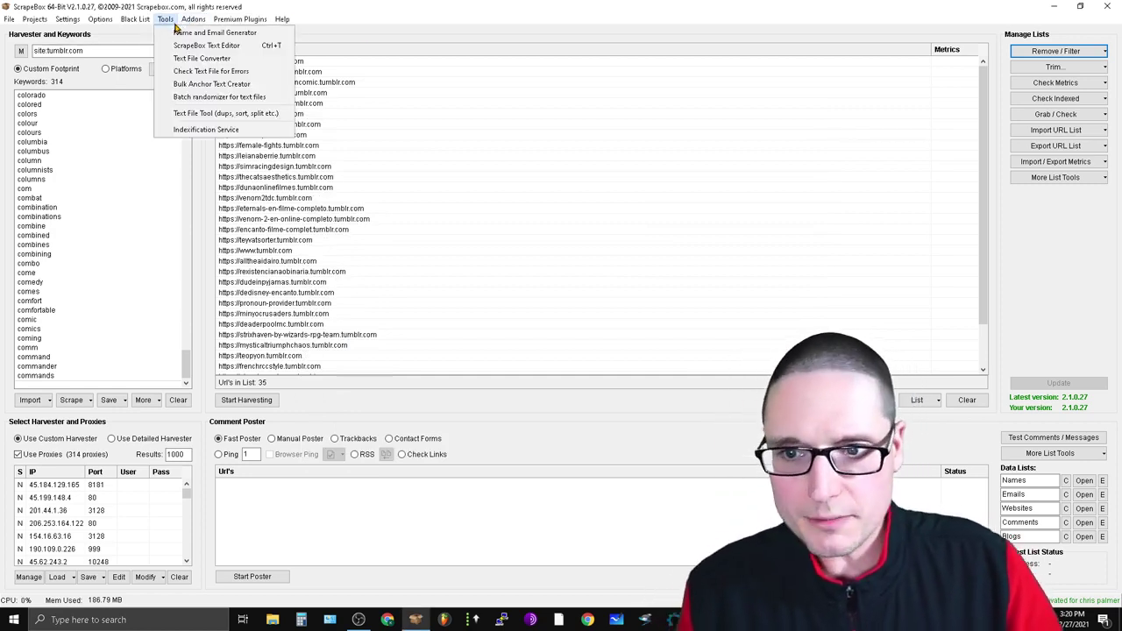
pyautogui.moveTo(202, 17)
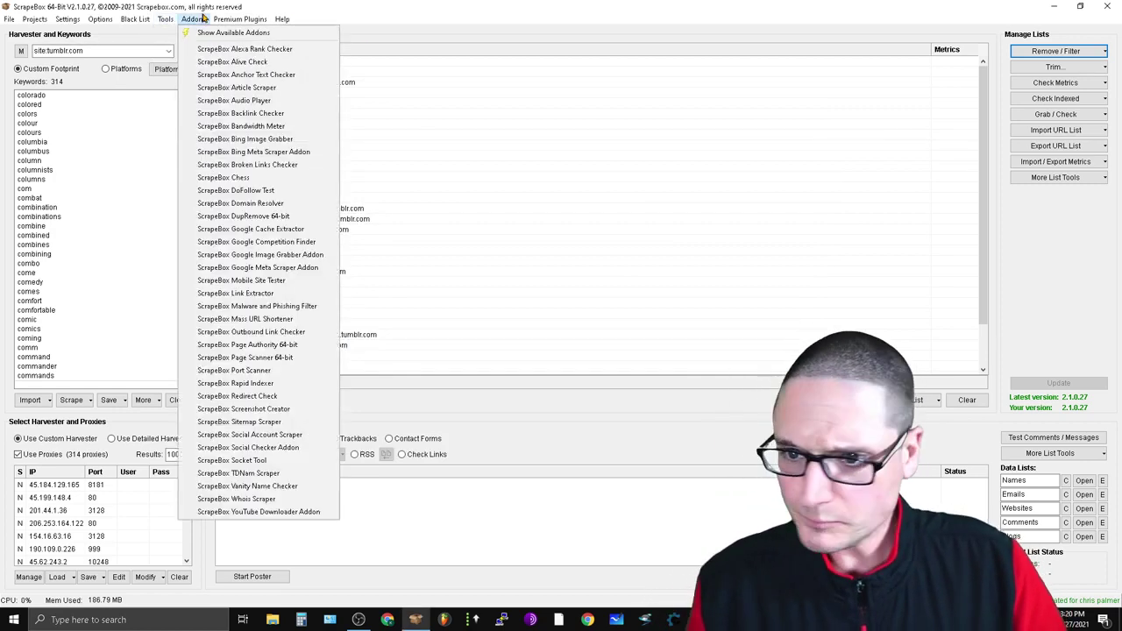
pyautogui.click(295, 493)
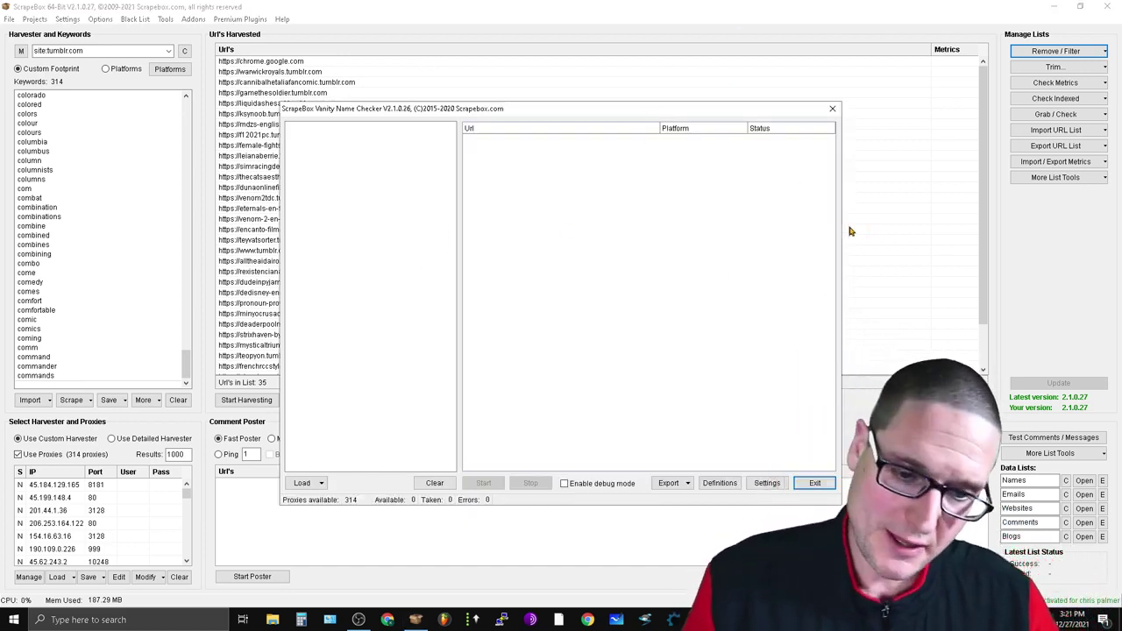
pyautogui.click(303, 483)
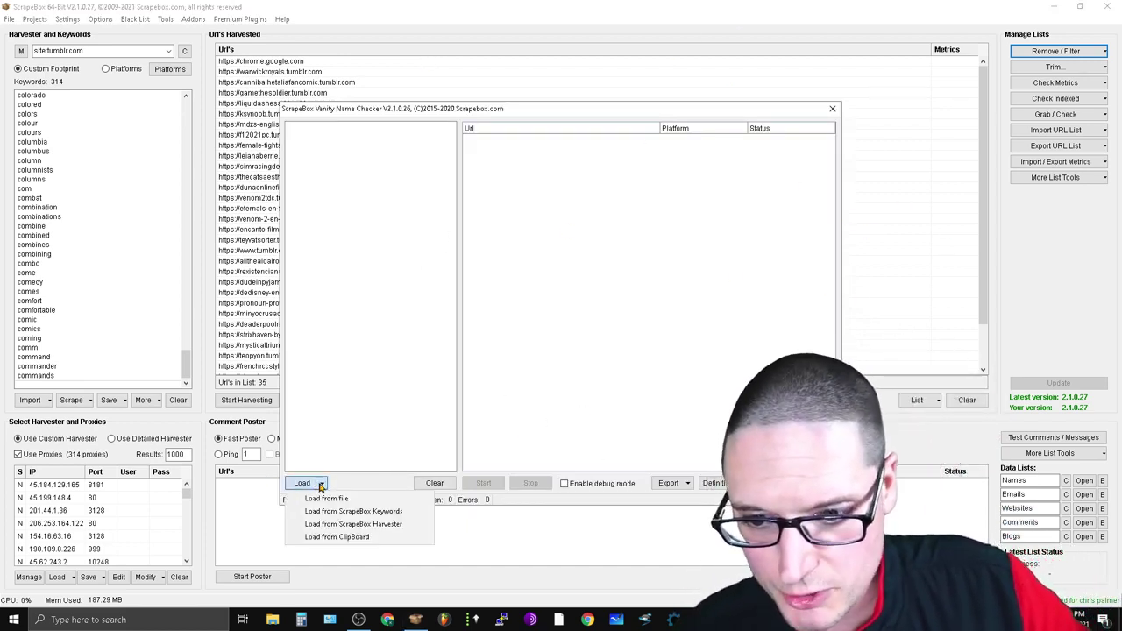
pyautogui.click(401, 527)
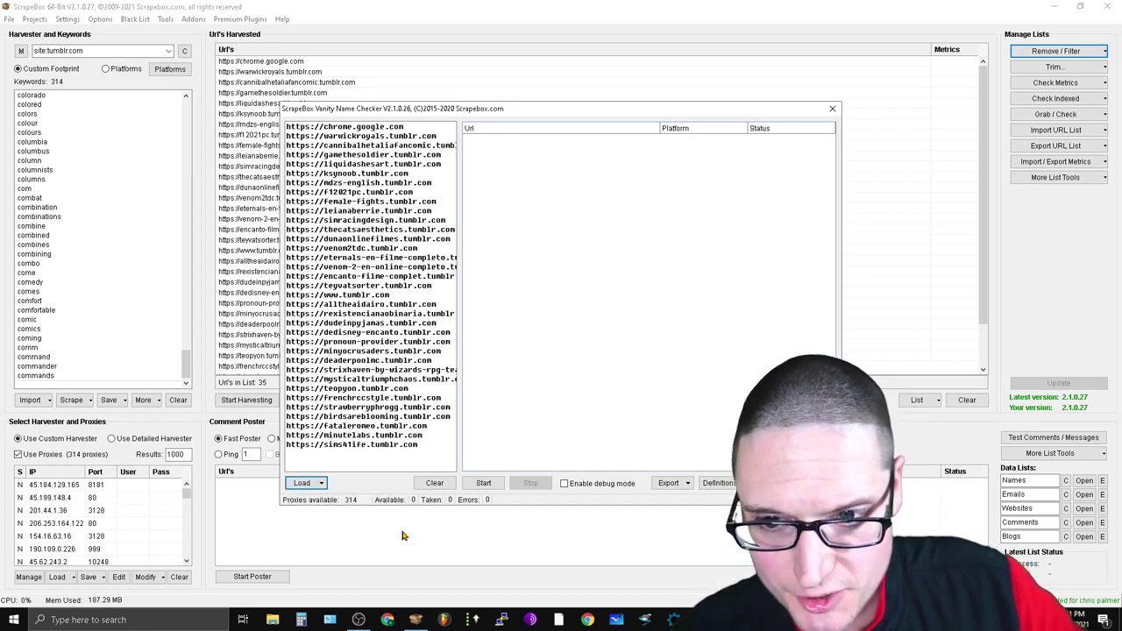
pyautogui.click(485, 484)
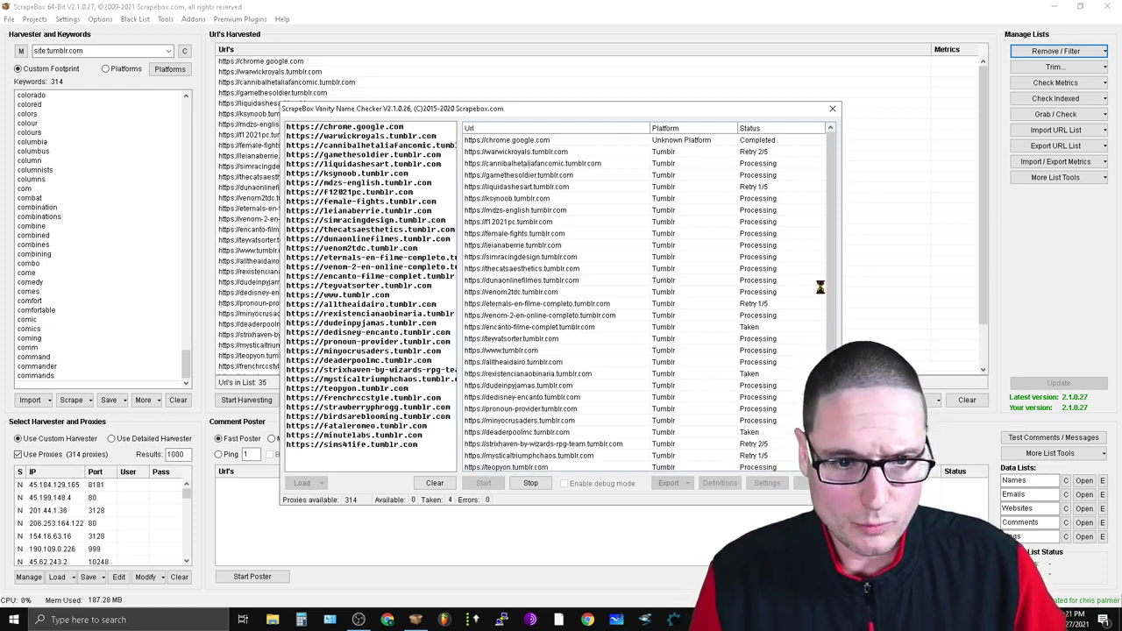
# - Stop the vanity name check early, review the status of the Tumblr URLs and show the available export options
pyautogui.scroll(-3, 837, 294)
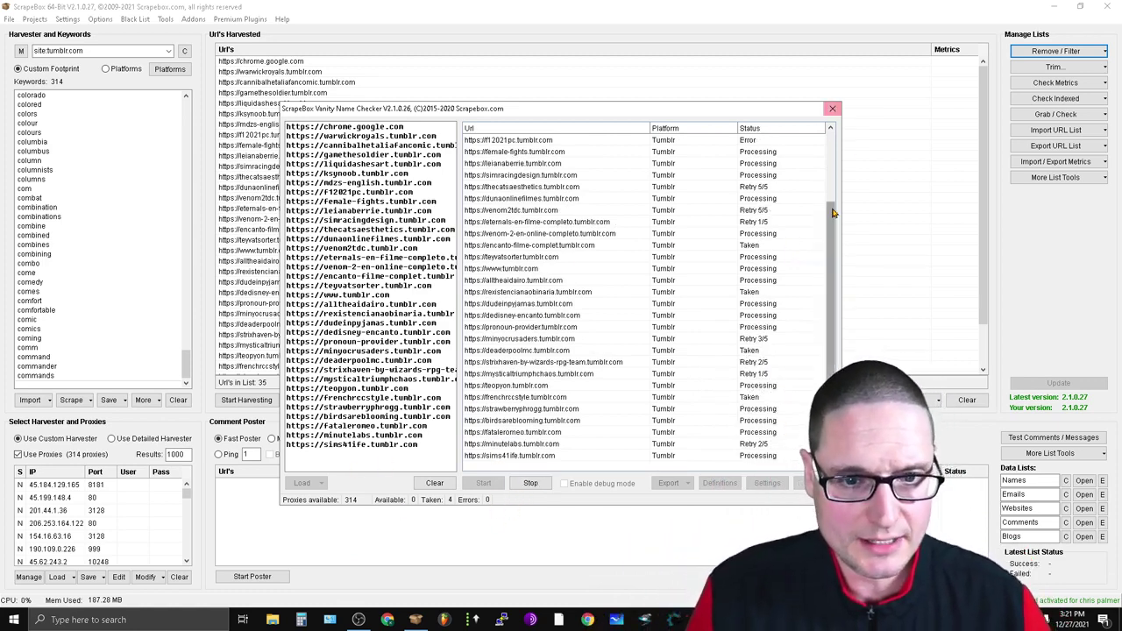
pyautogui.scroll(3, 725, 409)
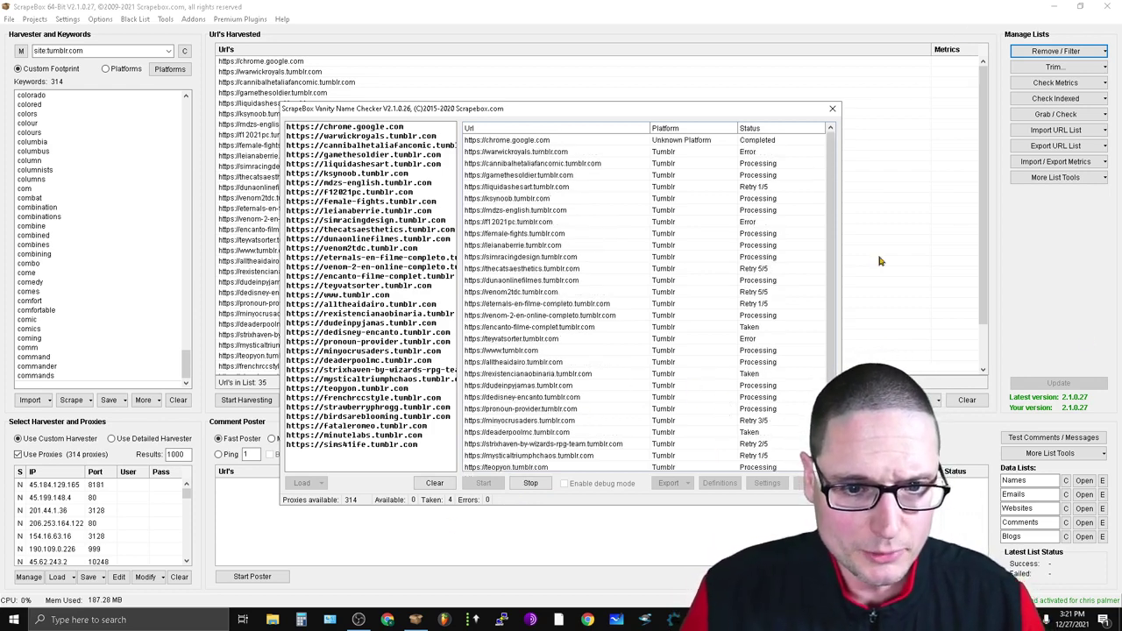
pyautogui.scroll(-3, 824, 254)
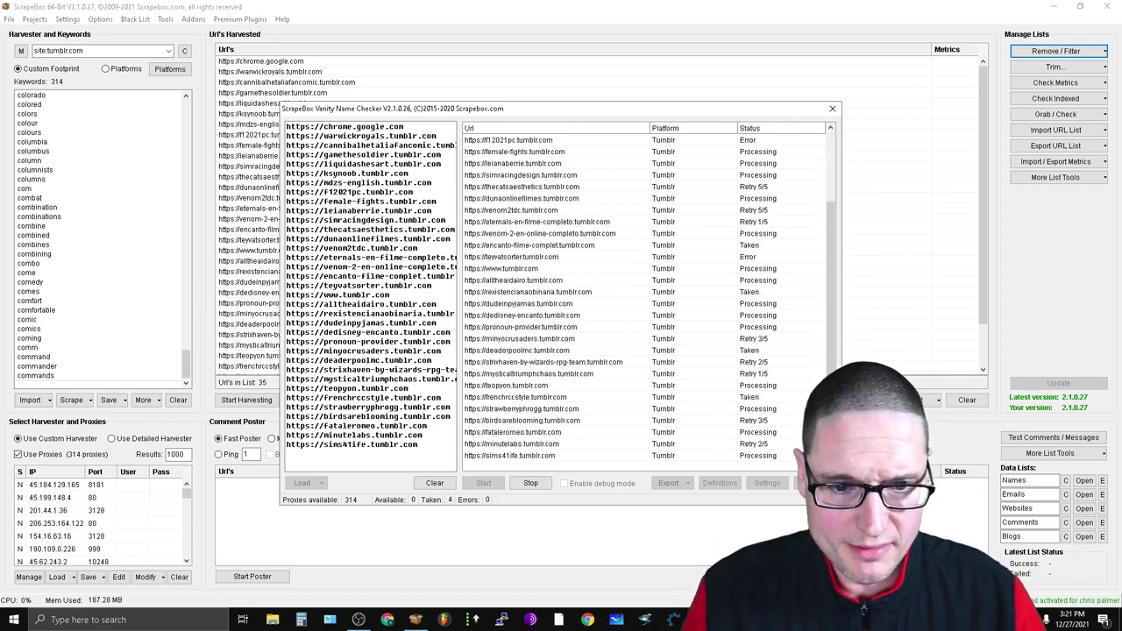
pyautogui.click(530, 483)
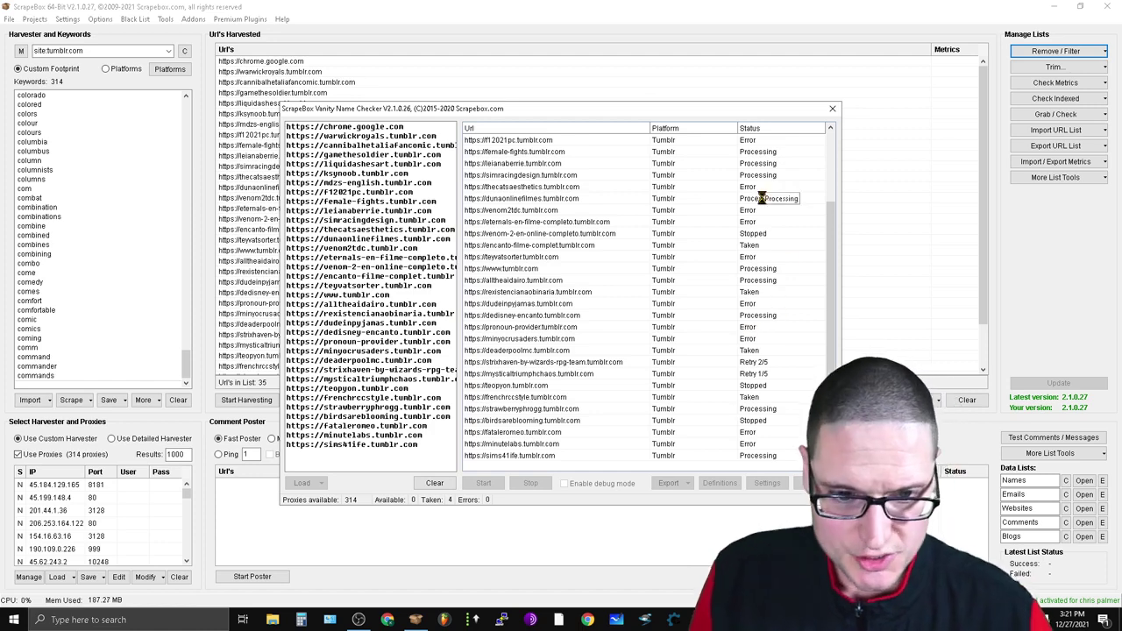
pyautogui.scroll(3, 754, 219)
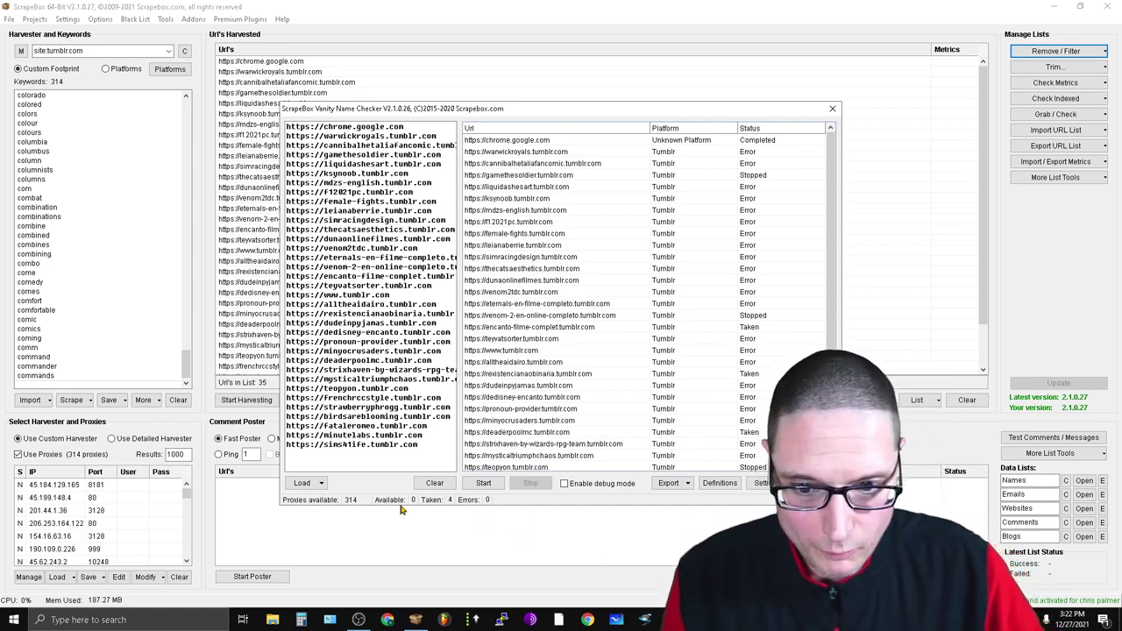
pyautogui.click(686, 493)
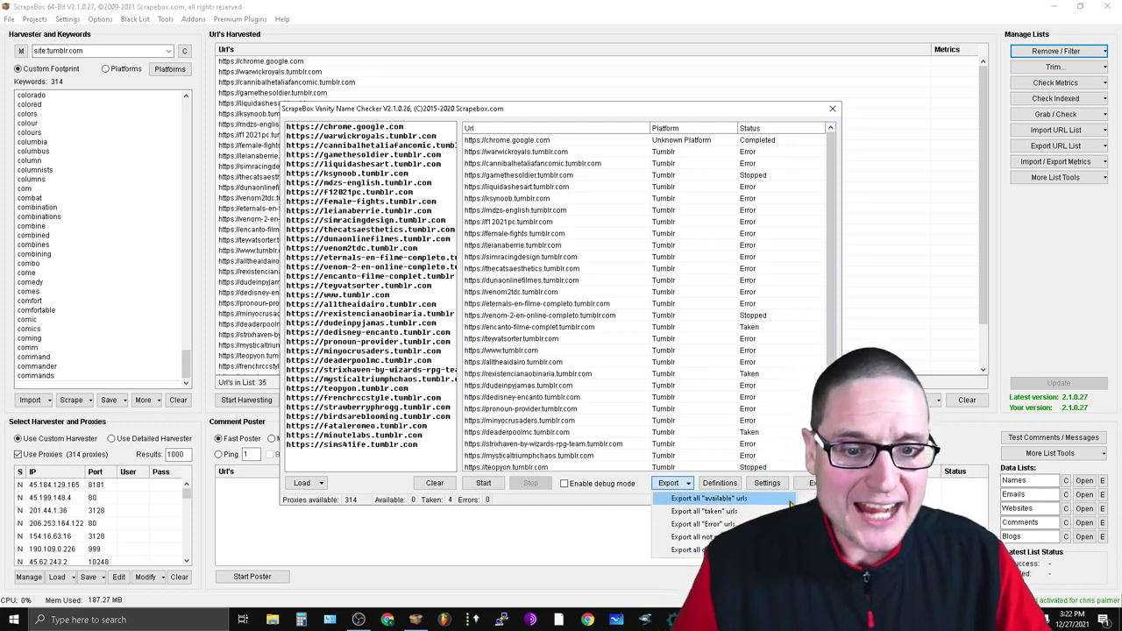
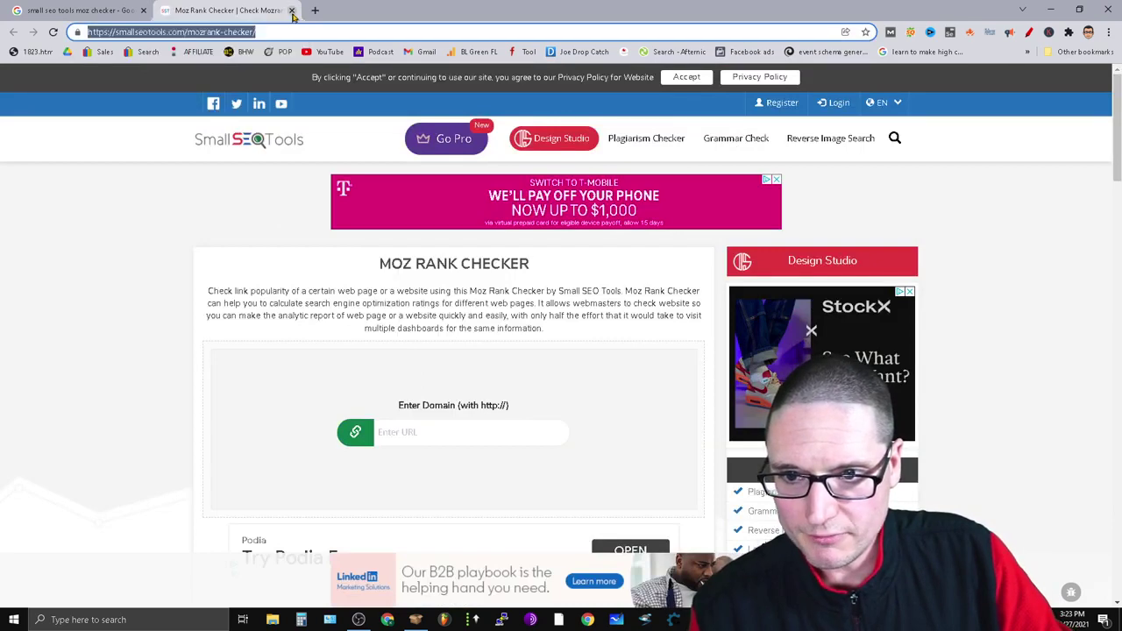
# - Close the Moz Rank Checker page in Chrome and search Google for "free bulk moz da pa checker"
pyautogui.click(291, 10)
pyautogui.write('fre')
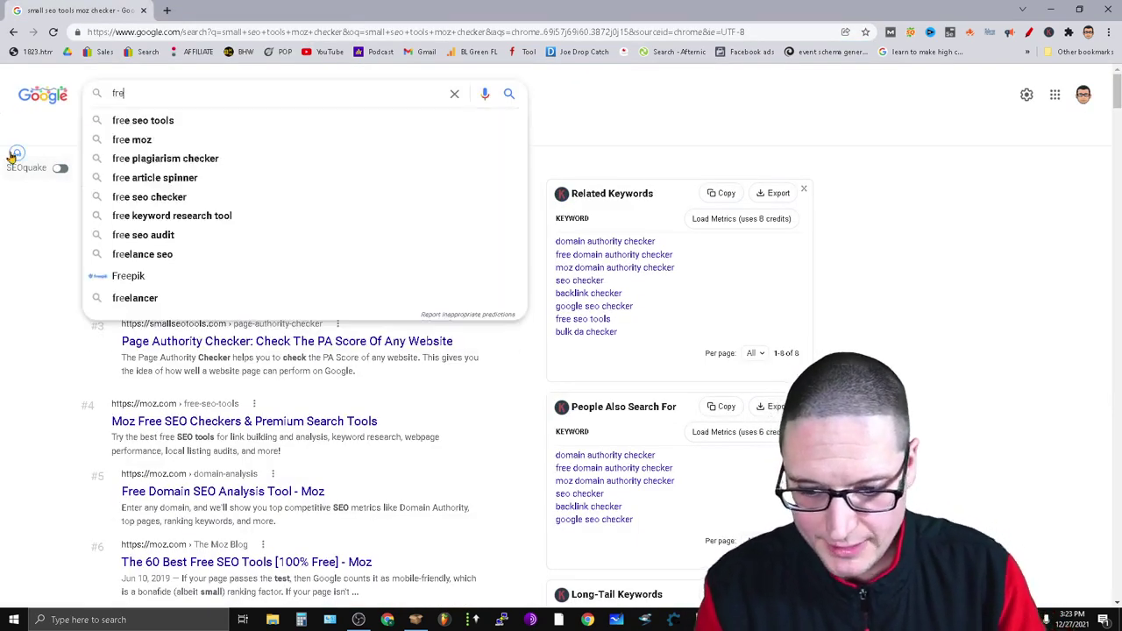
pyautogui.write('e bulk moz ')
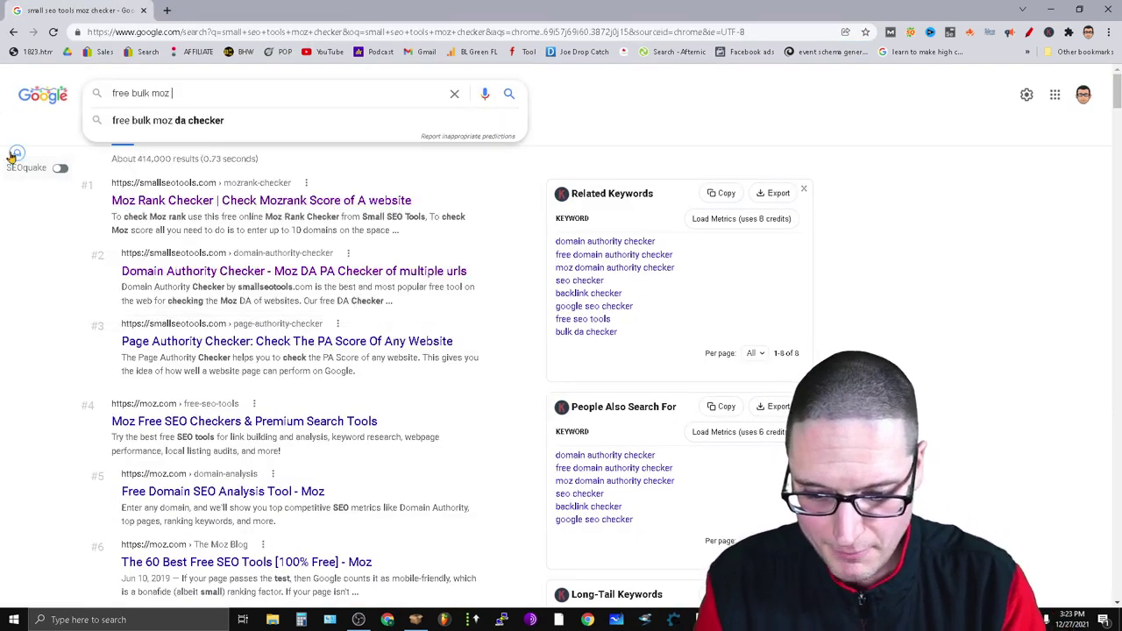
pyautogui.write('da pa checker')
pyautogui.press('Return')
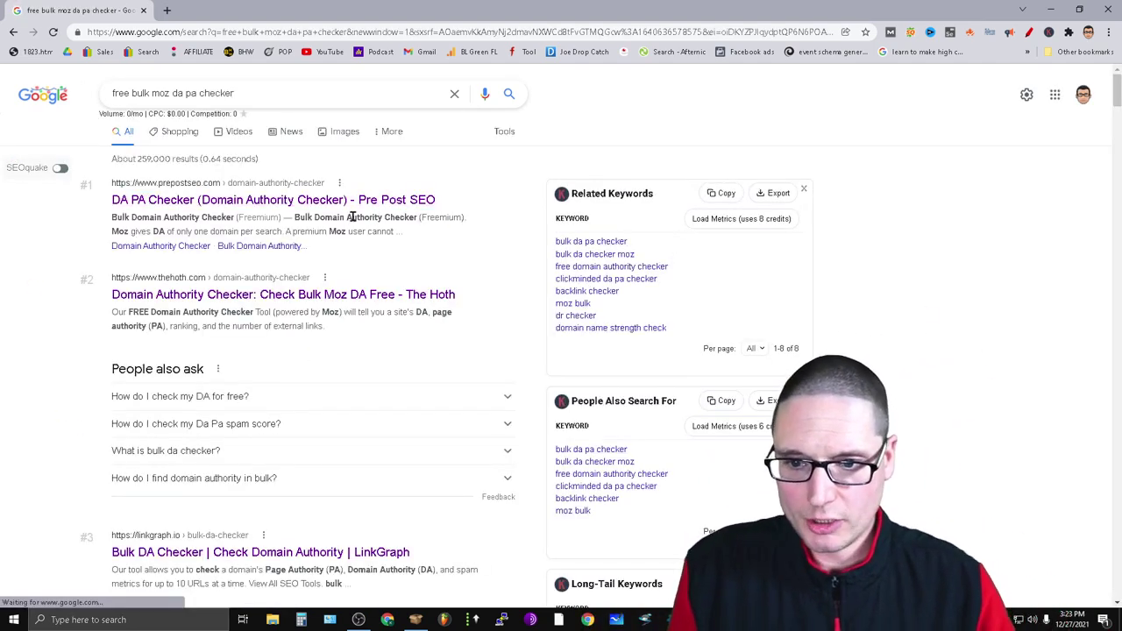
# - Open the dapachecker.org search result, paste the copied Tumblr URLs into its input box and check their authority
pyautogui.scroll(-10, 375, 311)
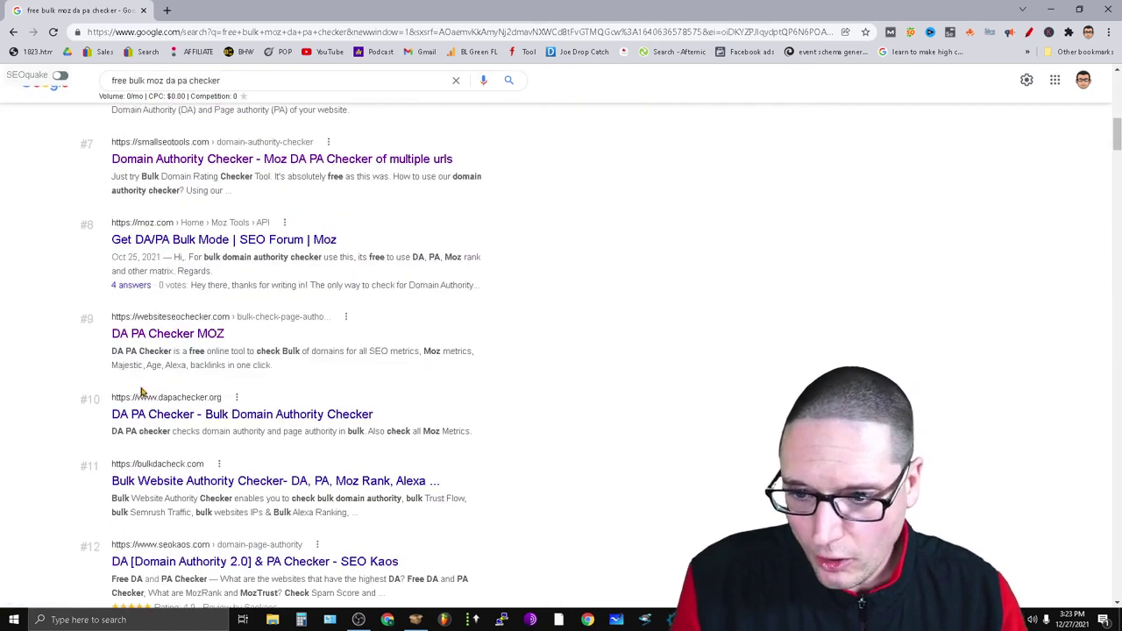
pyautogui.click(240, 417)
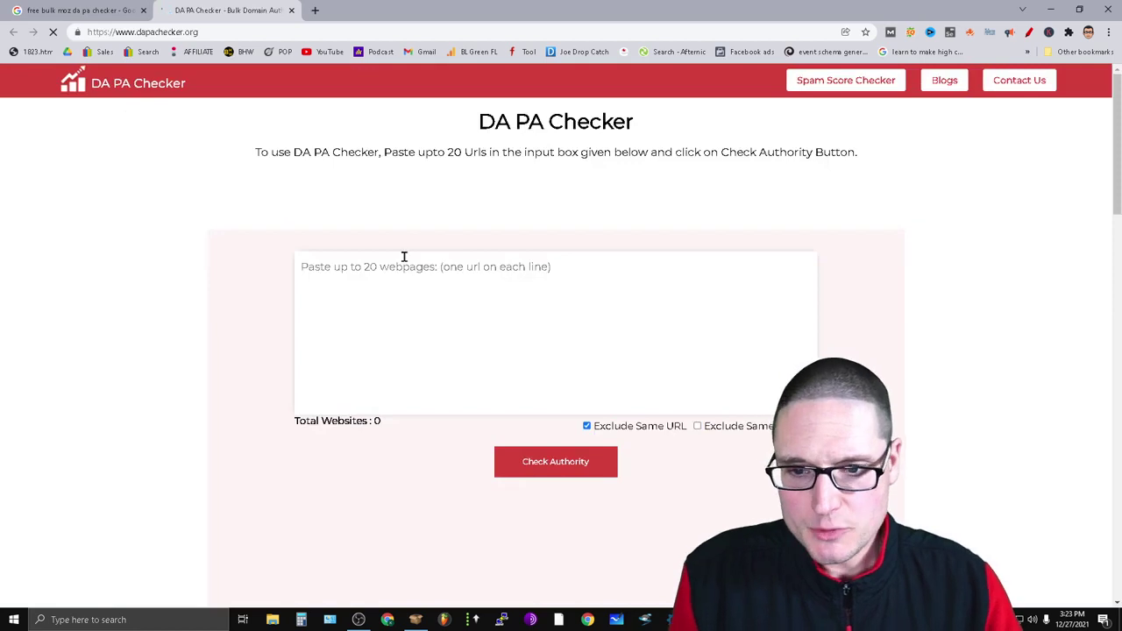
pyautogui.rightClick(327, 260)
pyautogui.click(356, 353)
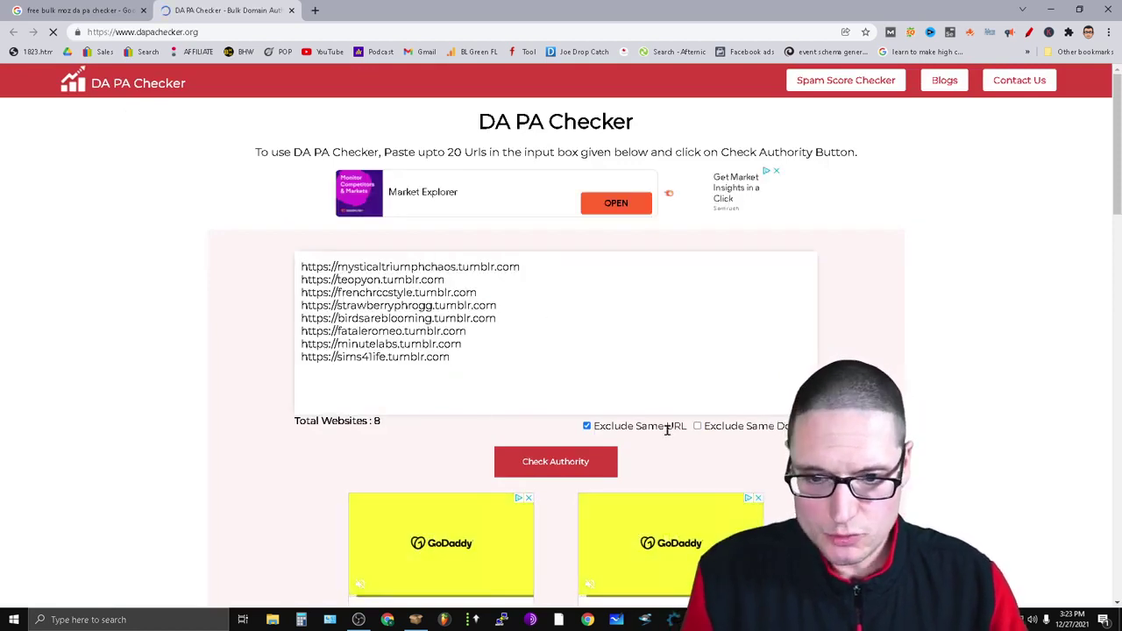
pyautogui.click(588, 470)
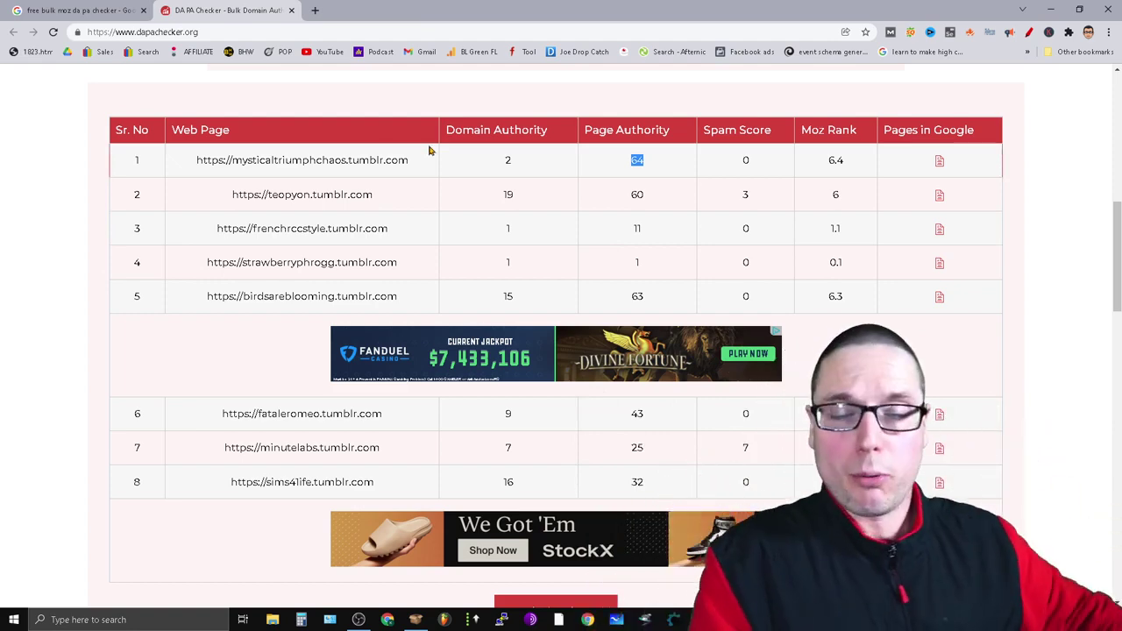
# - Switch back to the ScrapeBox Vanity Name Checker and copy only the blog name "gamethesoldier" from its URL in the loaded list
pyautogui.click(345, 167)
pyautogui.click(440, 10)
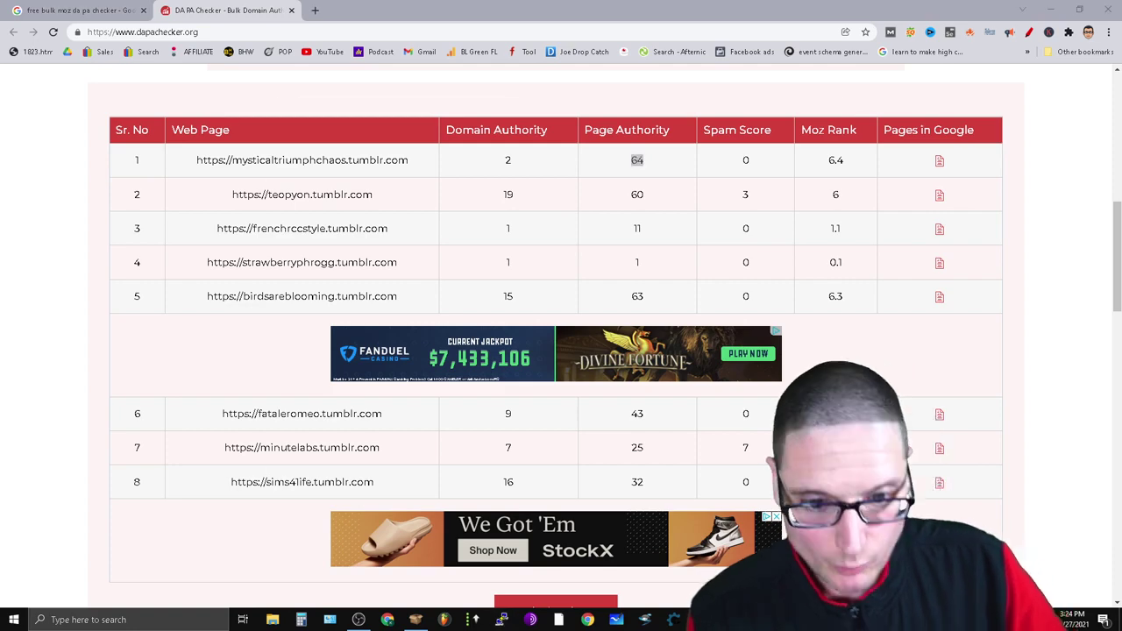
pyautogui.click(673, 619)
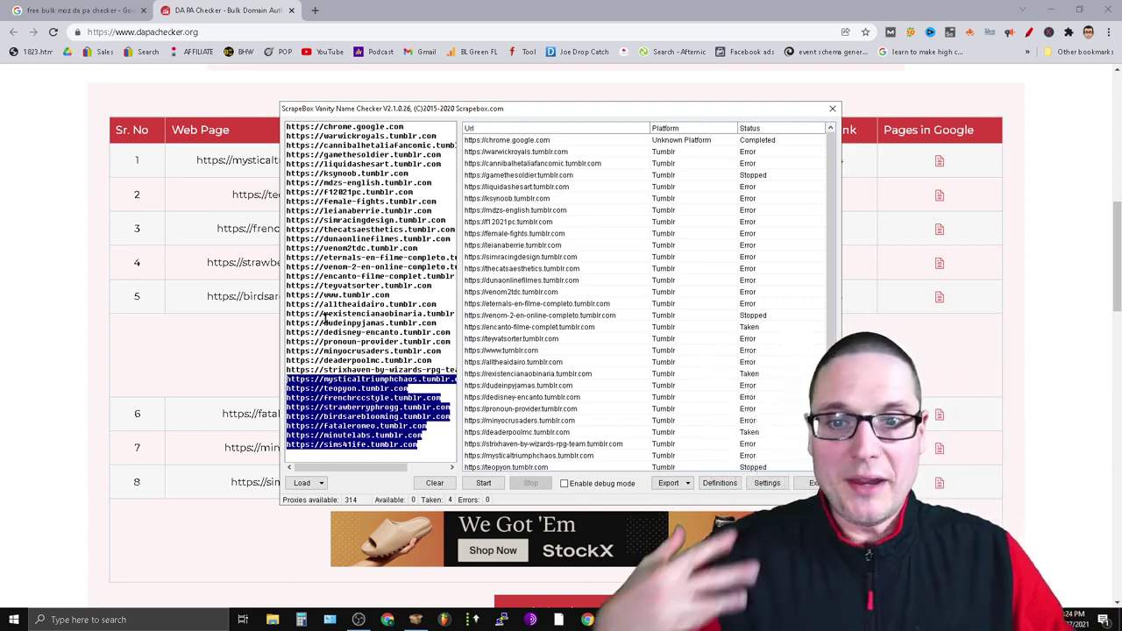
pyautogui.click(397, 204)
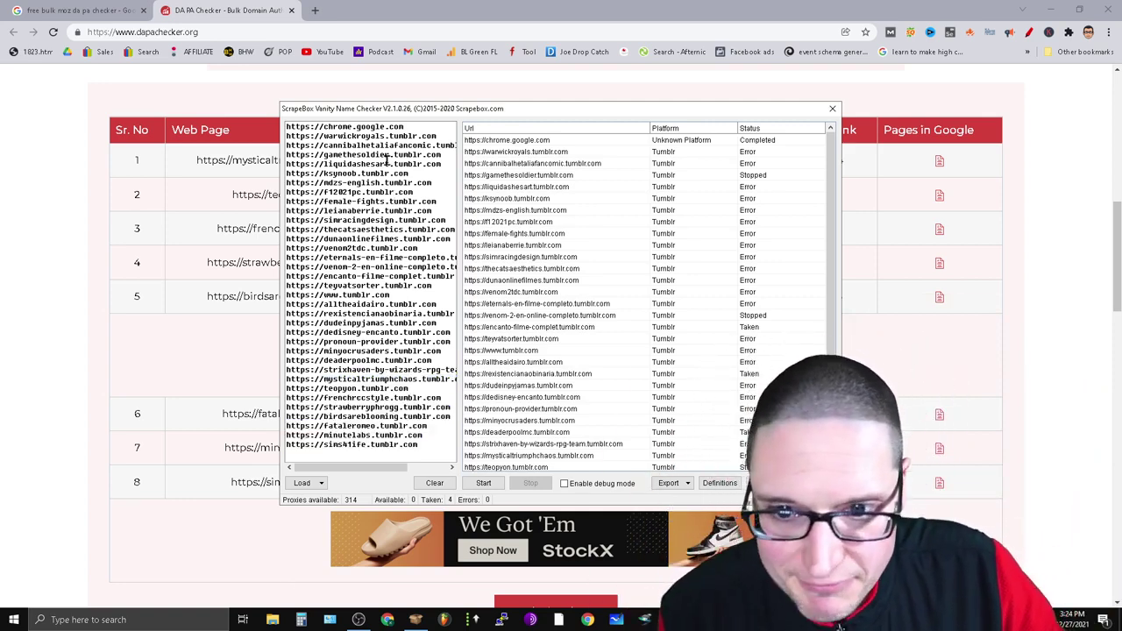
pyautogui.moveTo(388, 154); pyautogui.dragTo(347, 154)
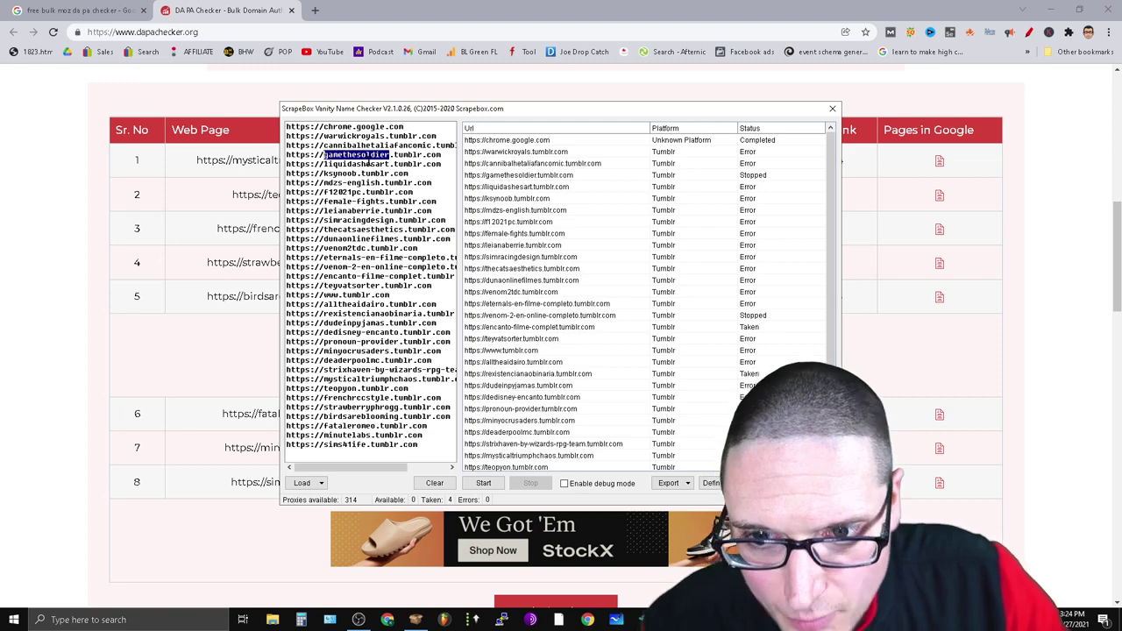
pyautogui.rightClick(370, 159)
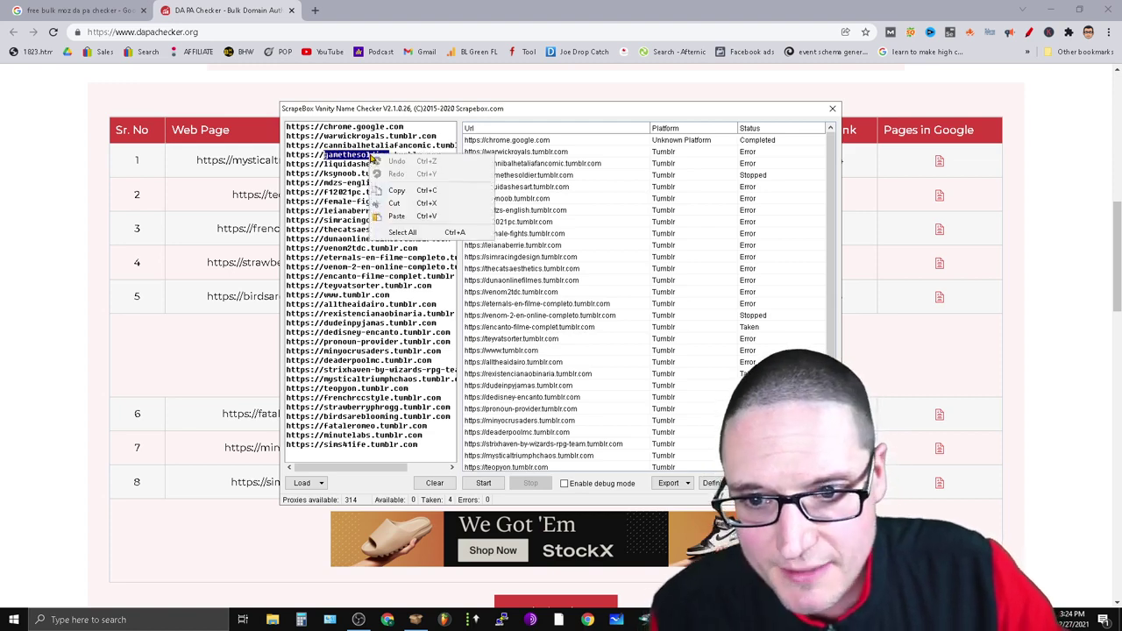
pyautogui.click(410, 193)
# - Switch to Chrome and open tumblr.com in a new tab
pyautogui.click(340, 31)
pyautogui.hotkey('ctrl', 't')
pyautogui.write('tumblr.com')
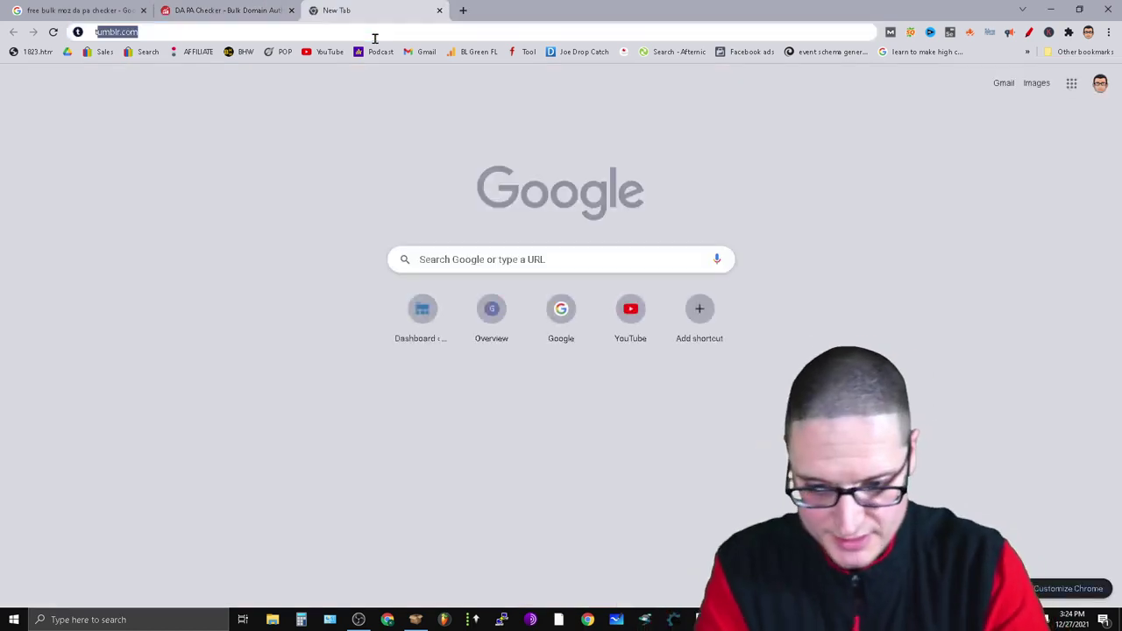
pyautogui.press('Return')
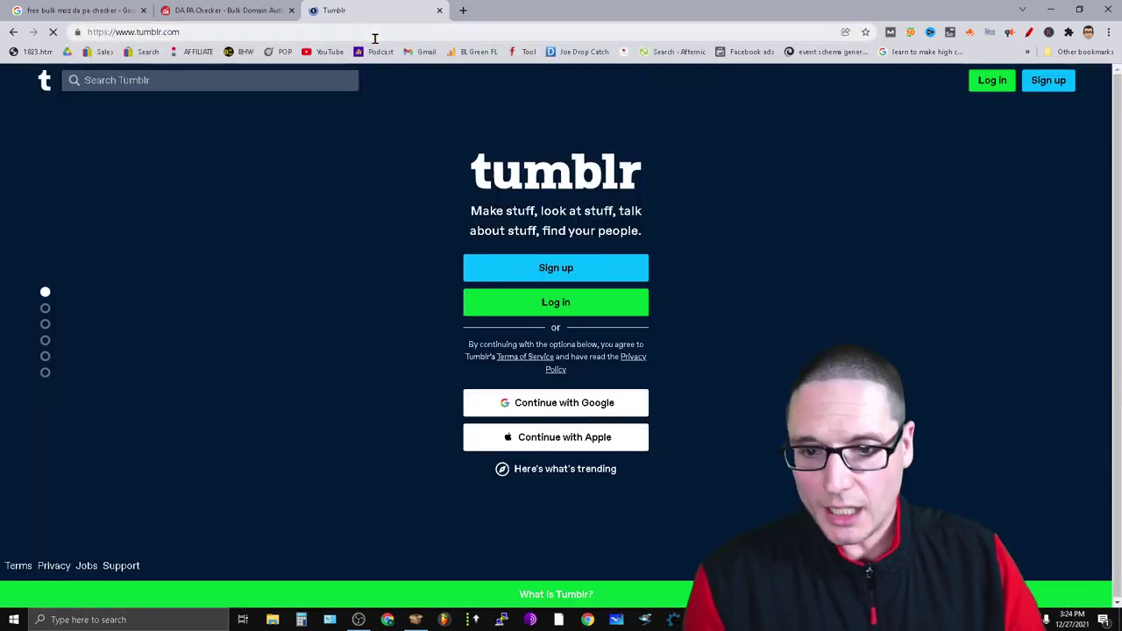
# - Glance back at the Vanity Name Checker list, open Tumblr's sign-up form and paste "gamethesoldier" as the blog name
pyautogui.hotkey('alt', 'Tab')
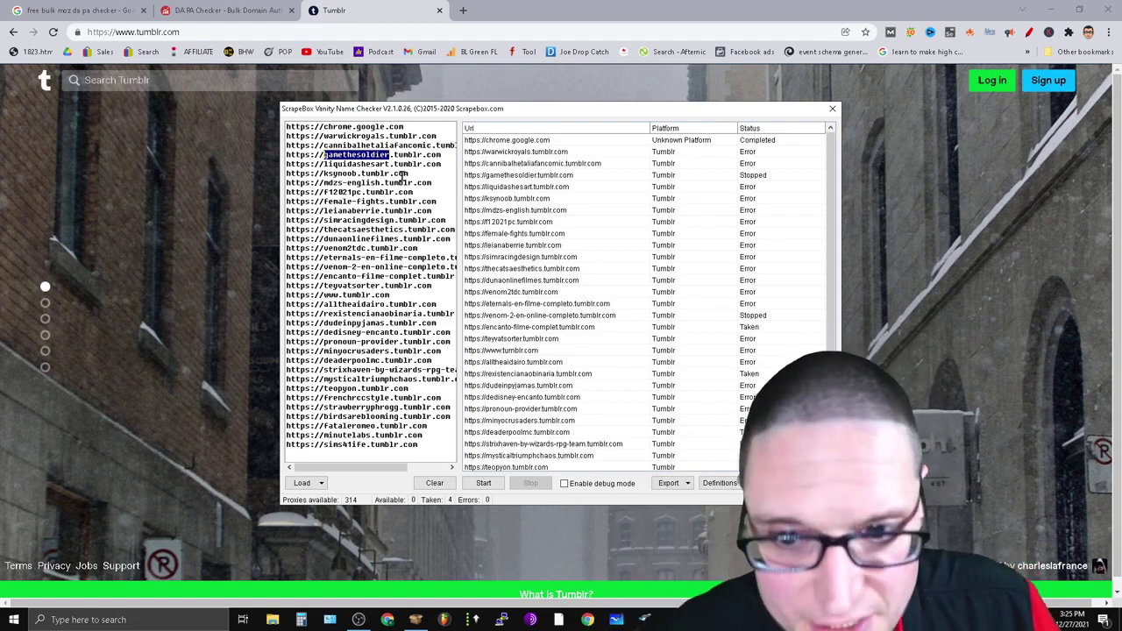
pyautogui.click(175, 293)
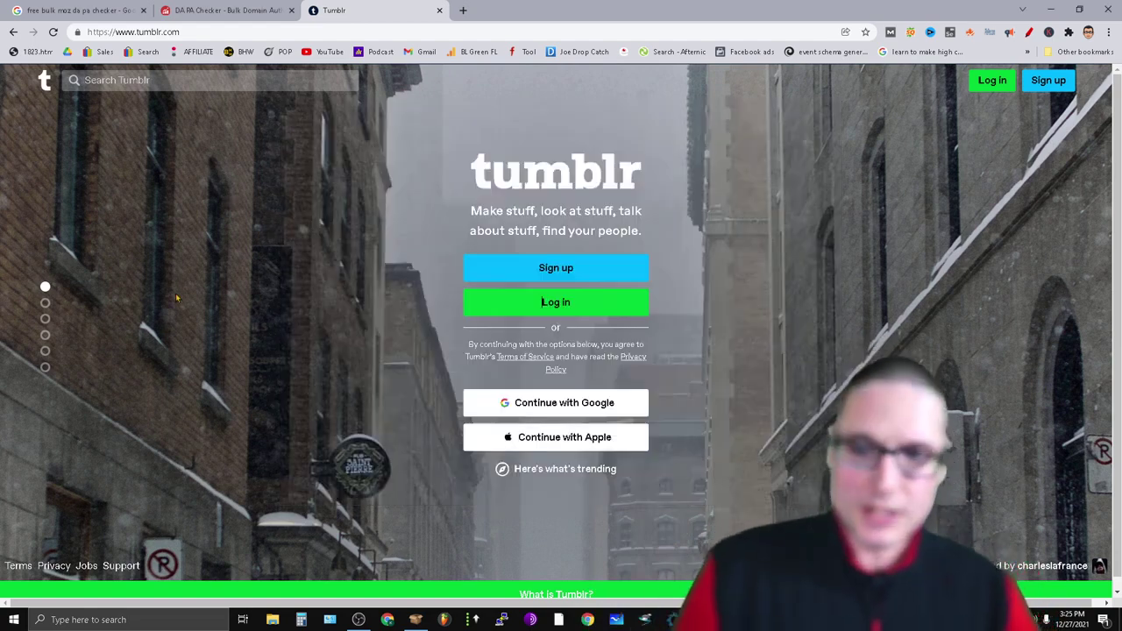
pyautogui.click(604, 271)
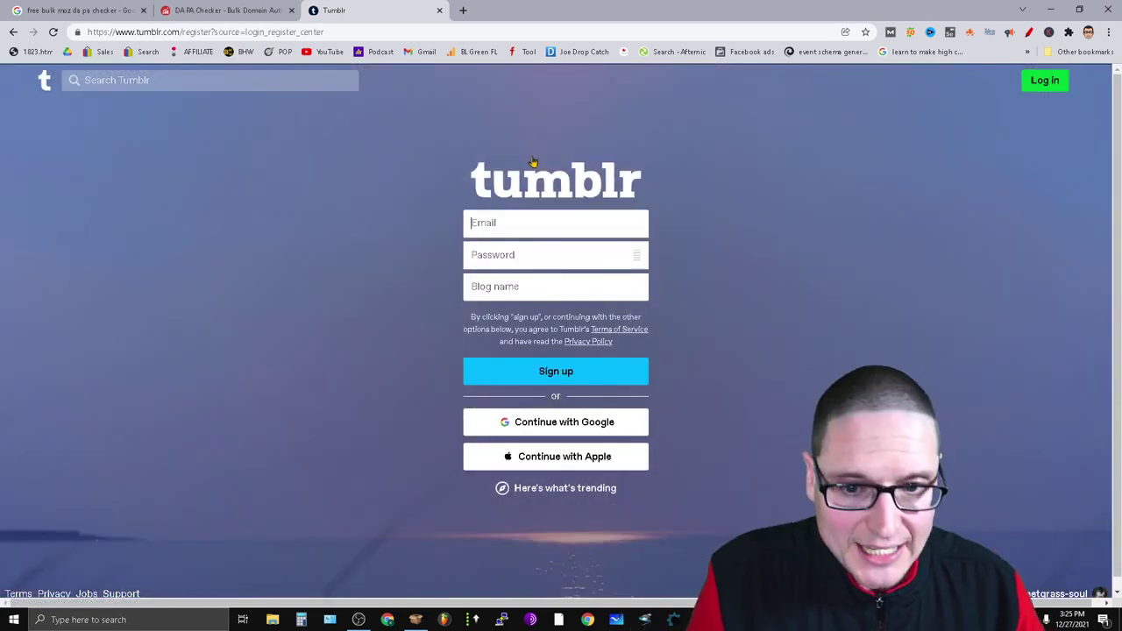
pyautogui.click(535, 288)
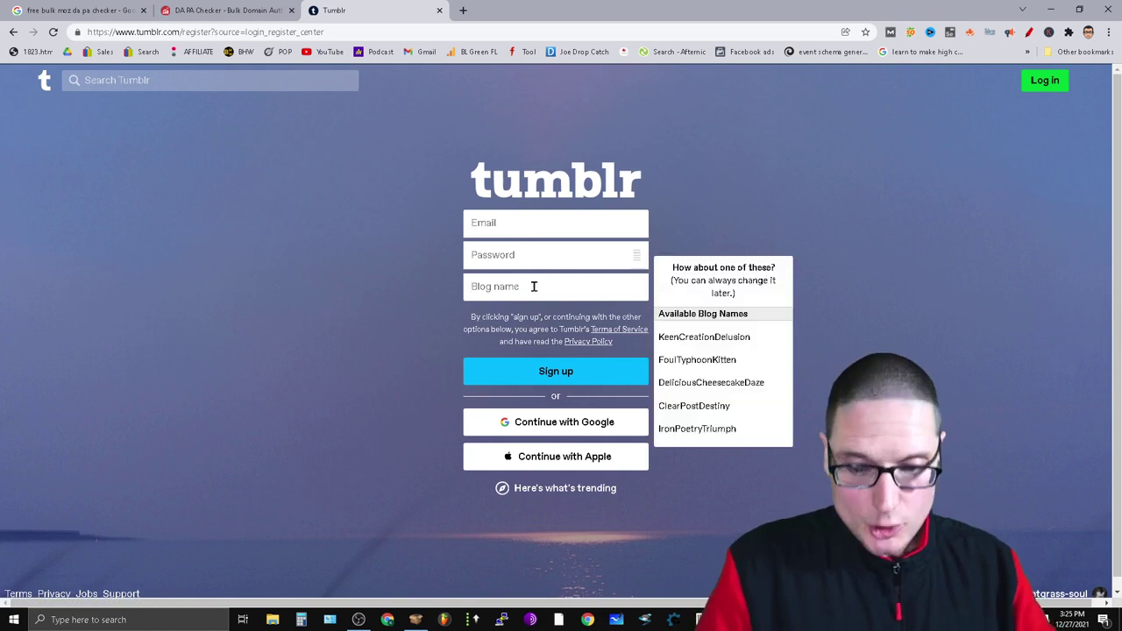
pyautogui.hotkey('ctrl', 'v')
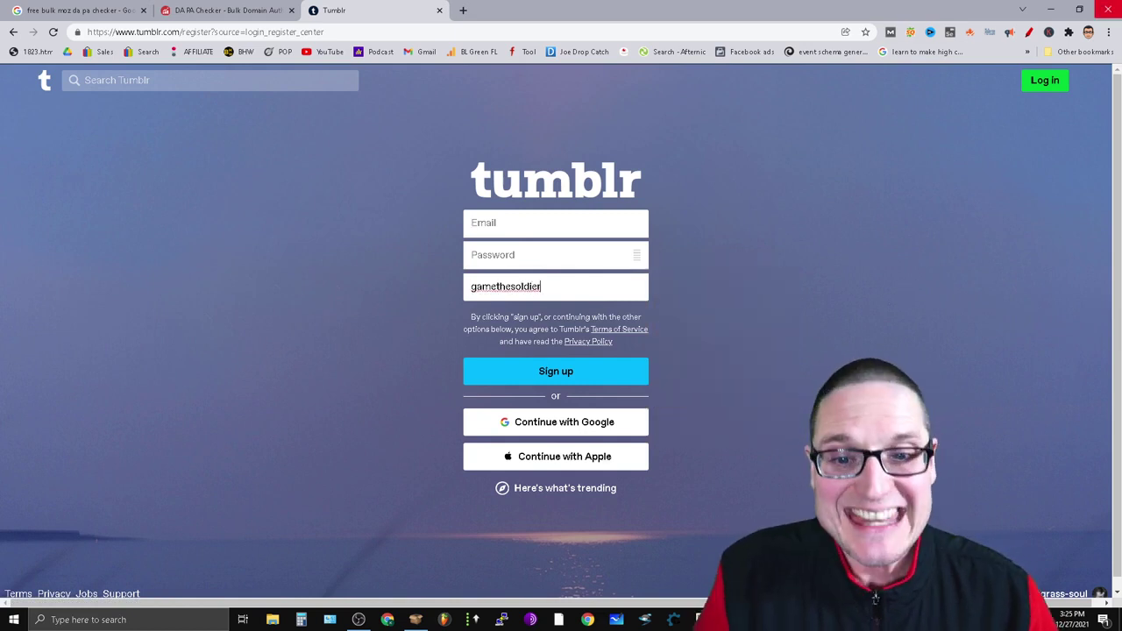